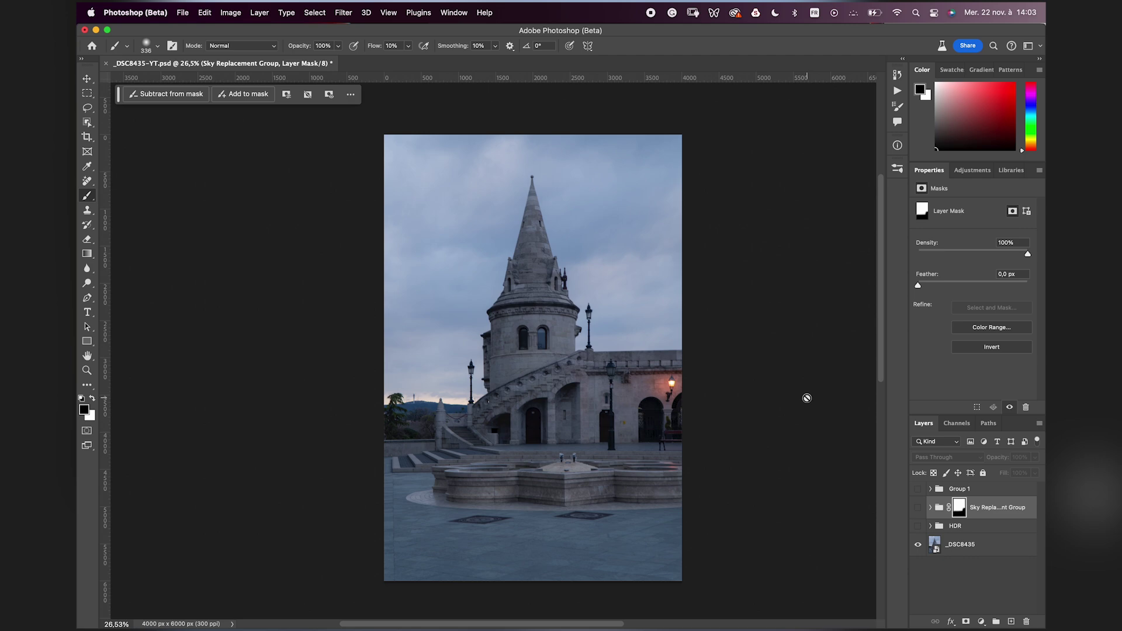
- Open the _DSC8435 smart object's raw settings and compare the edited photo with its default settings
left_click(934, 548)
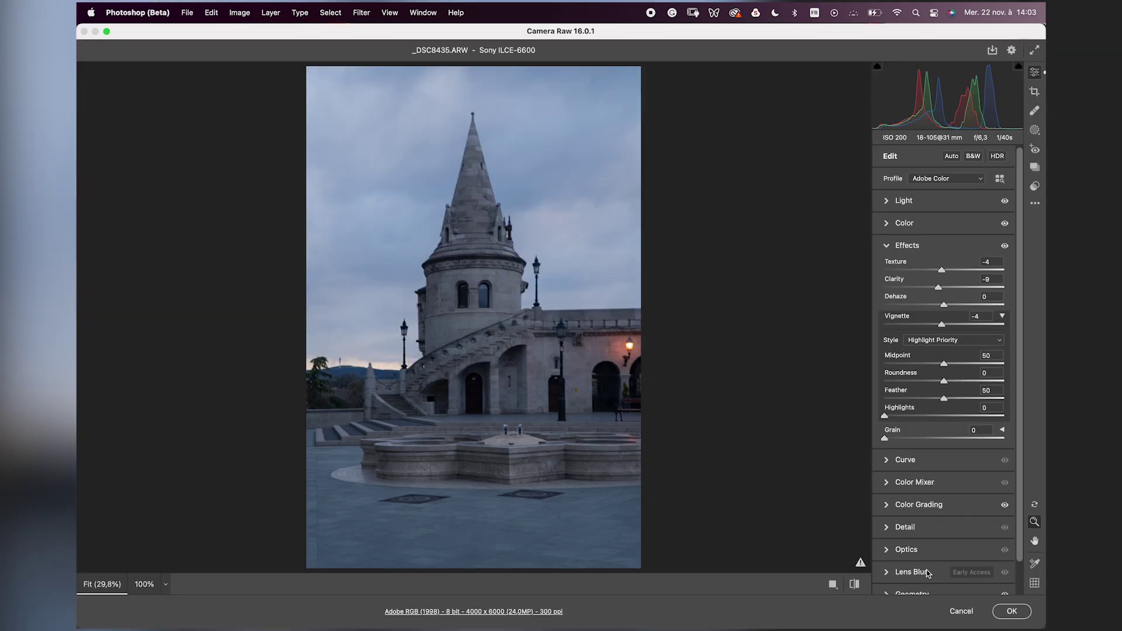
left_click(854, 584)
left_click(855, 586)
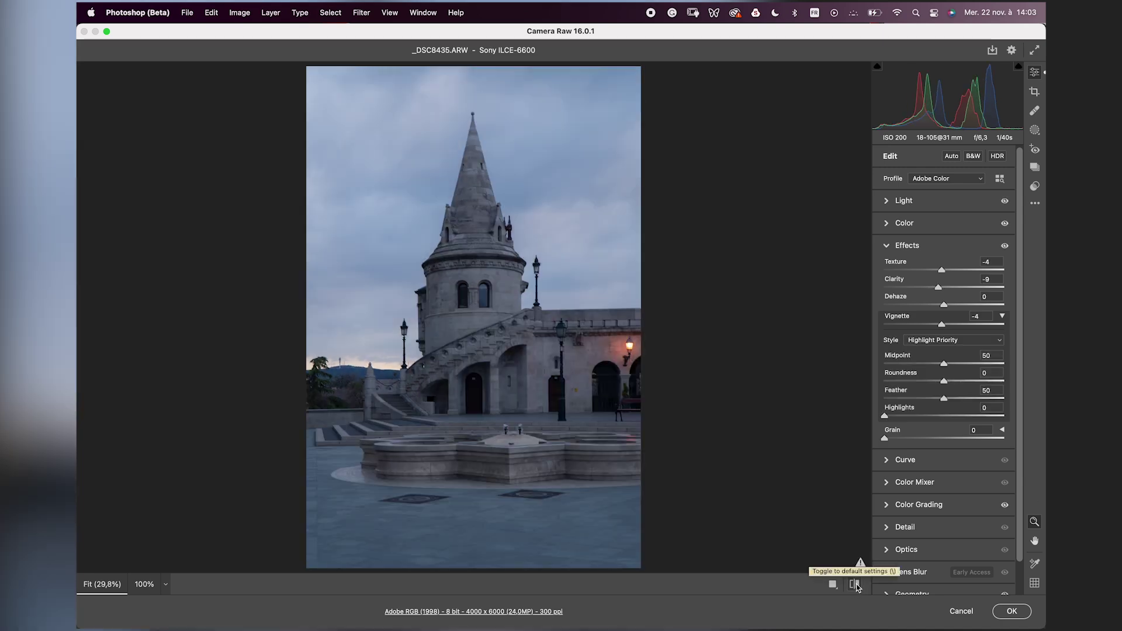
left_click(855, 586)
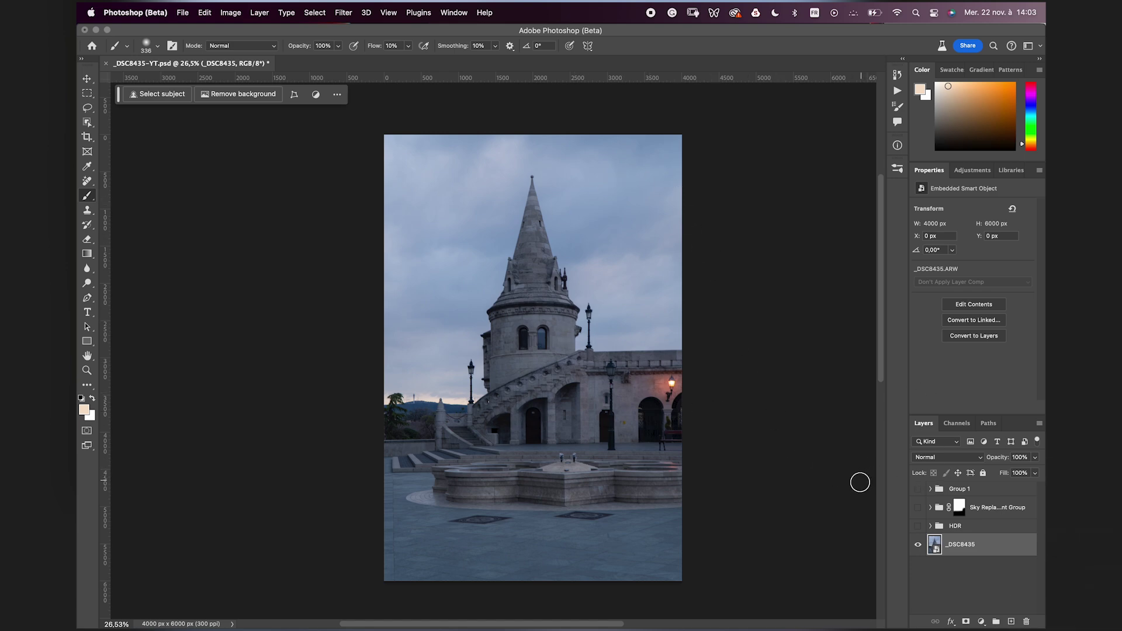
- Make the Sky Replacement Group and the HDR group visible
left_click(918, 508)
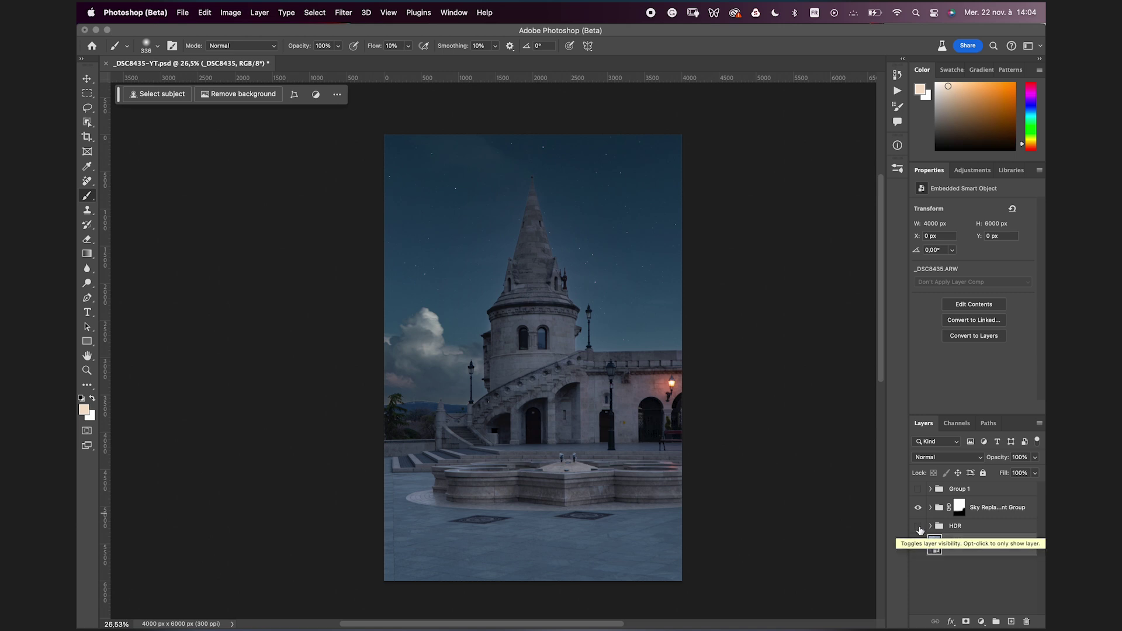
left_click(918, 526)
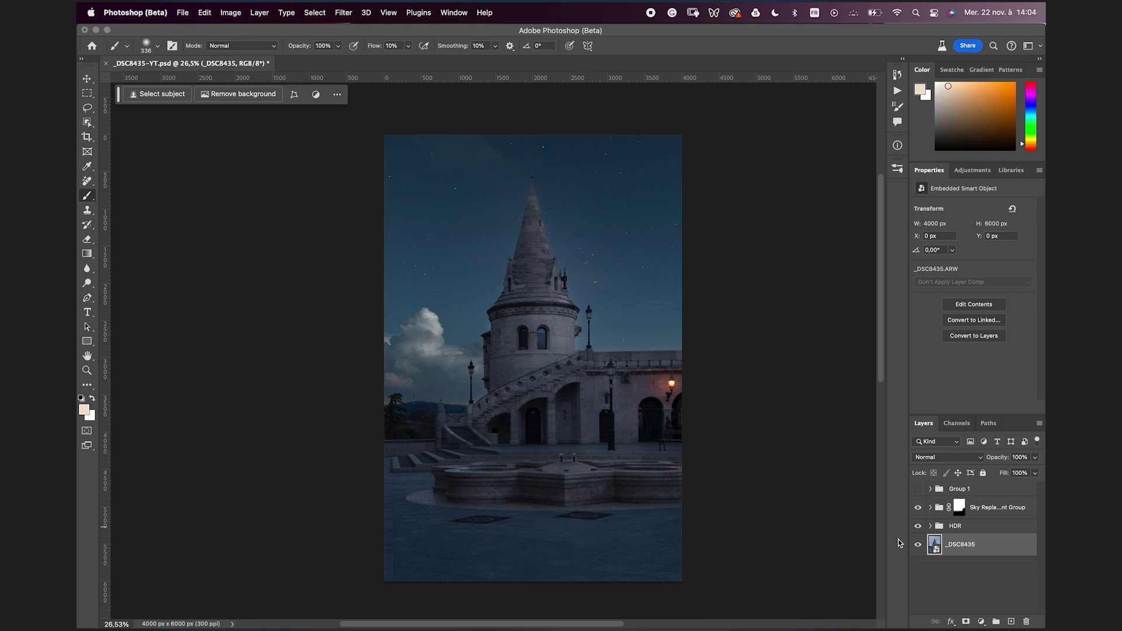
- Create a new layer directly above the Sky Replacement Group and name it light
left_click(998, 510)
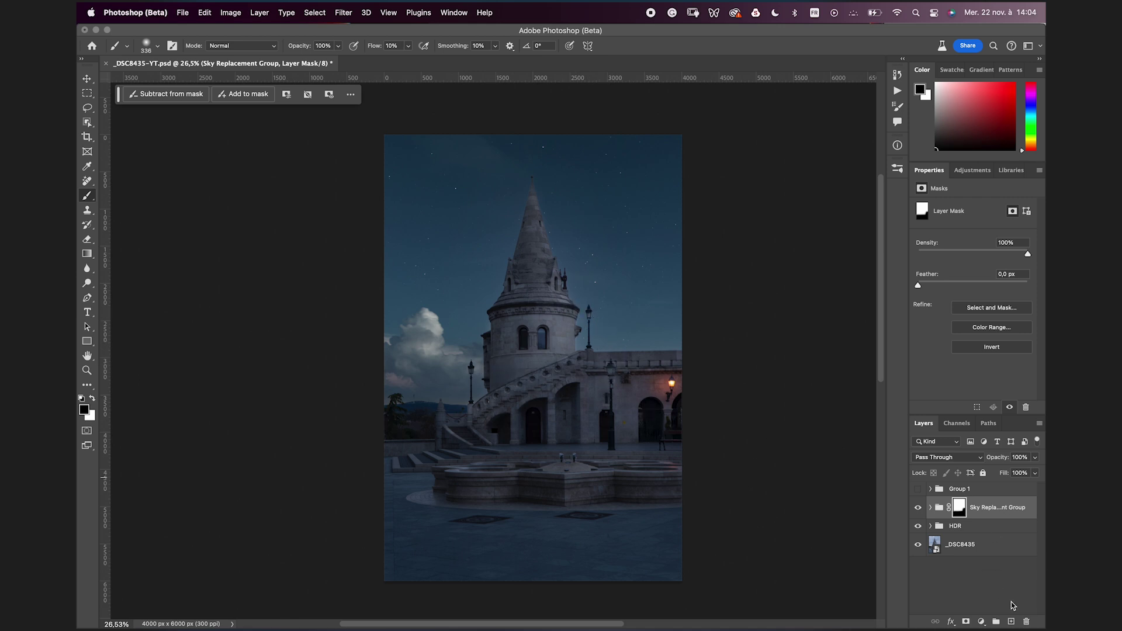
left_click(1010, 622)
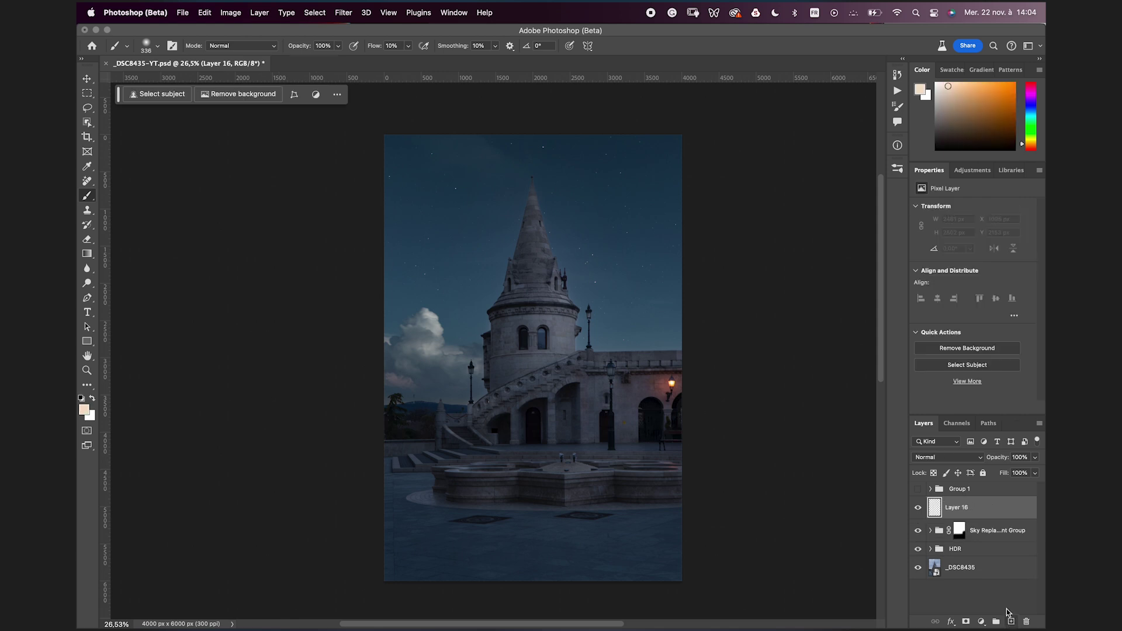
double_click(964, 509)
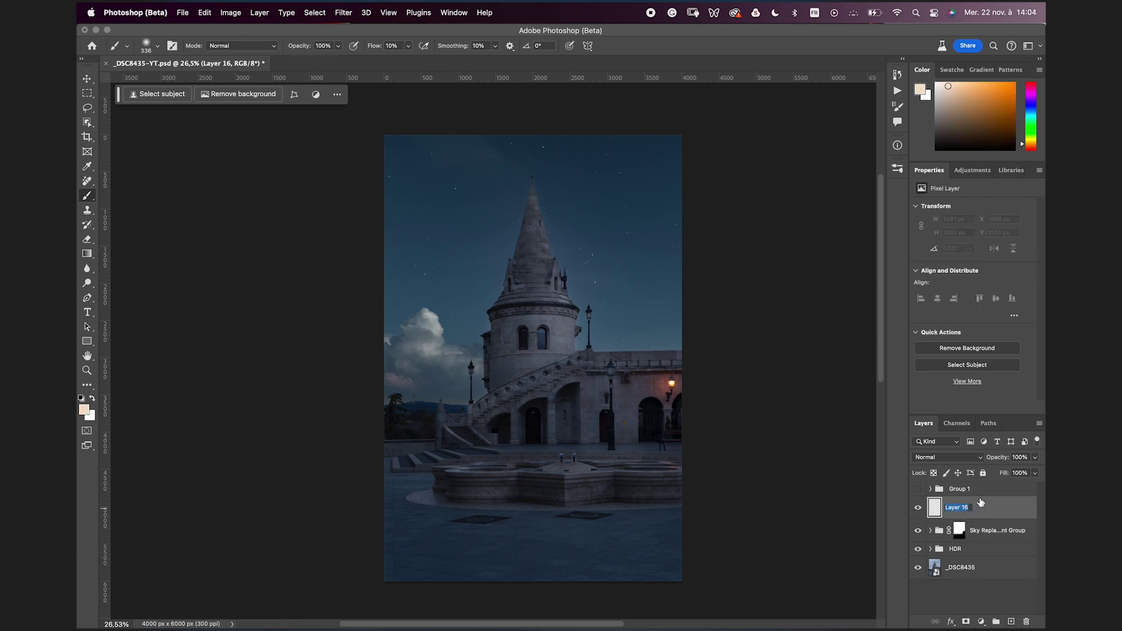
key("BackSpace")
type("light")
key("Return")
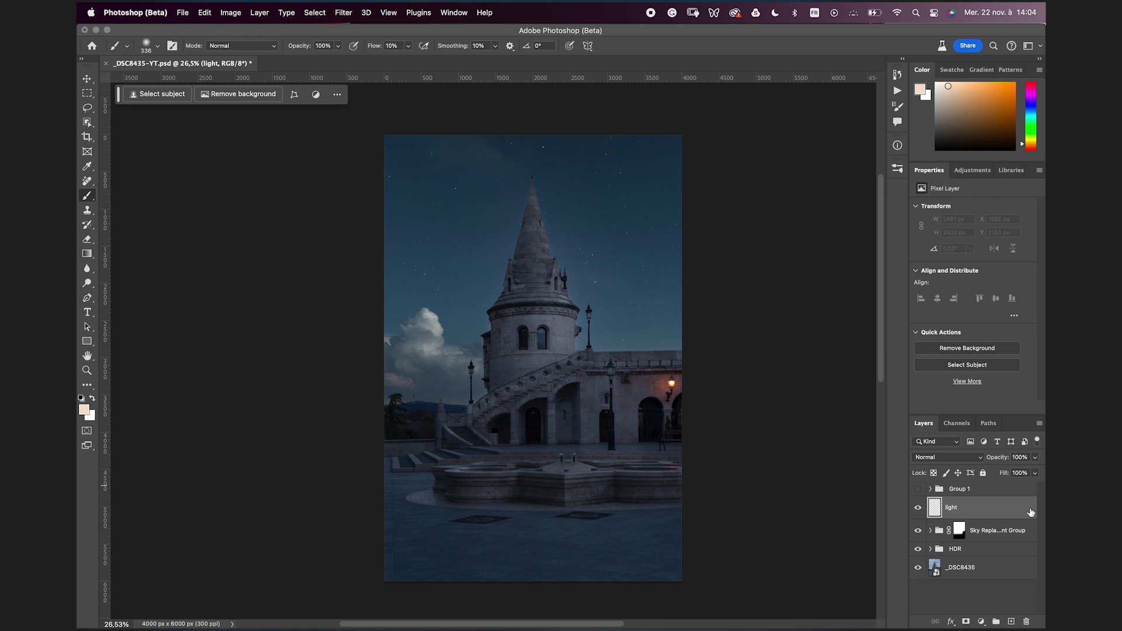
- Turn off Transparency Shapes Layer in the light layer's blending options and set its blend mode to Color Dodge
double_click(1029, 512)
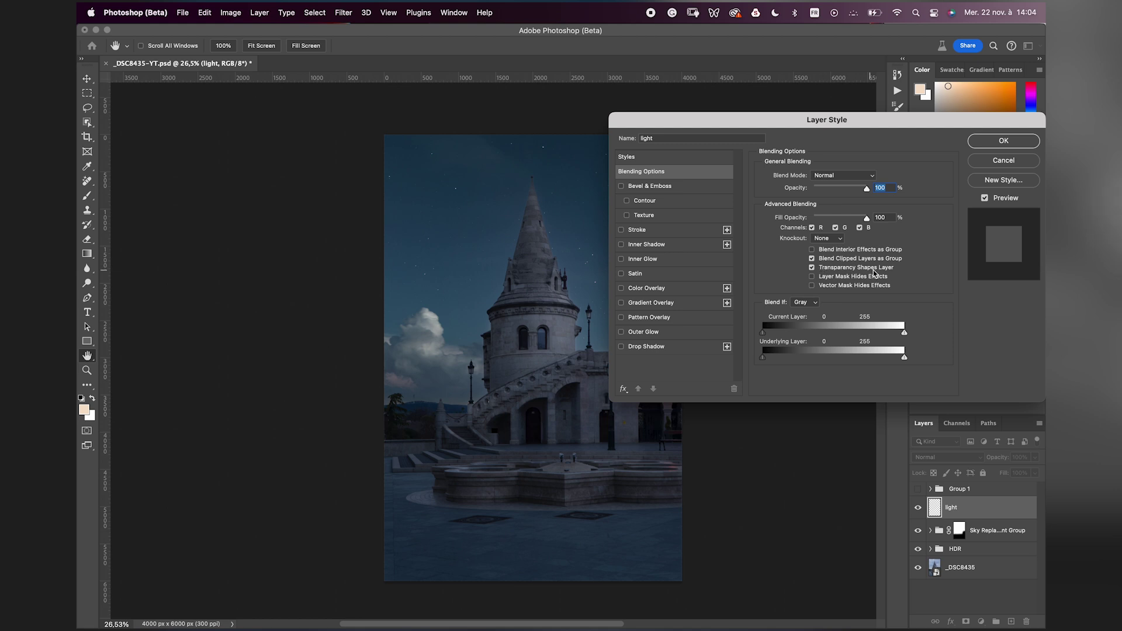
left_click(811, 268)
left_click(1001, 142)
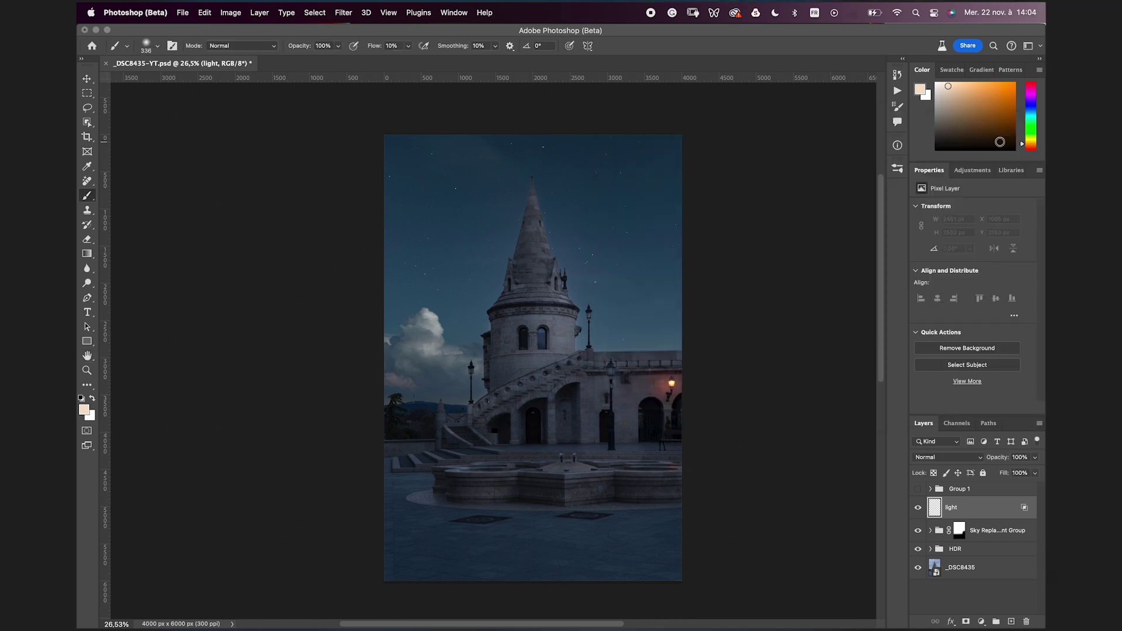
key("b")
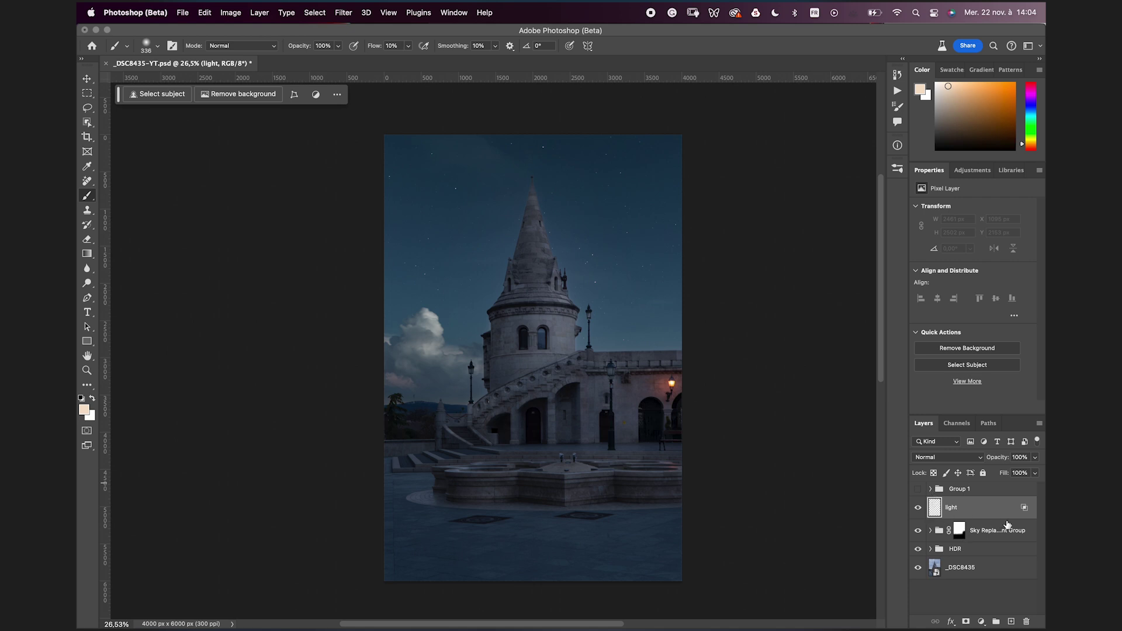
left_click(959, 460)
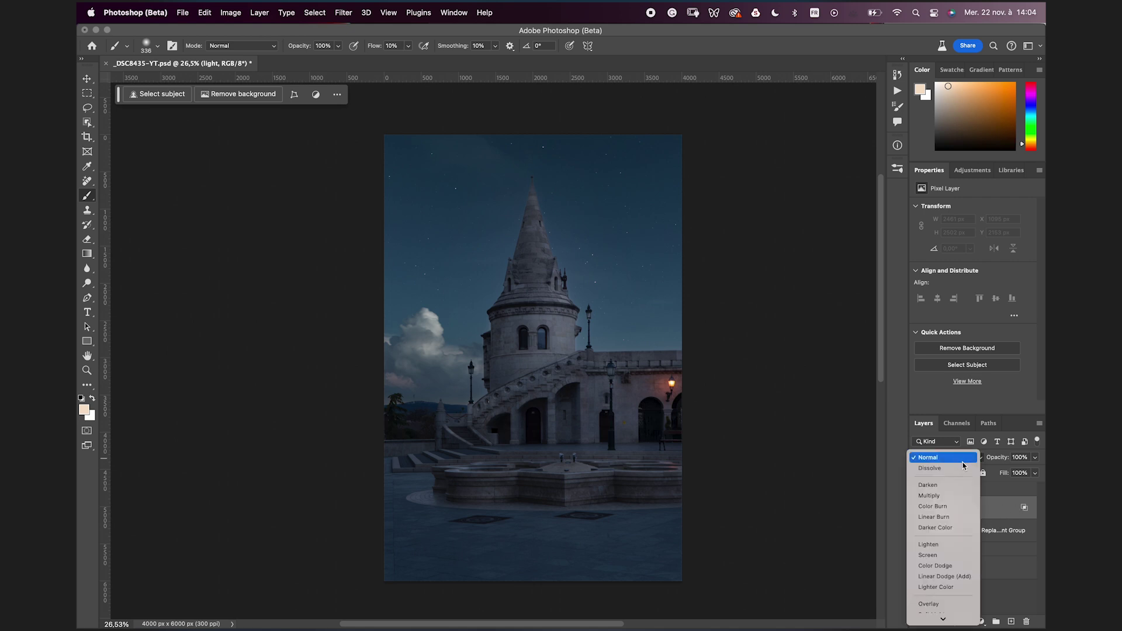
mouse_move(949, 618)
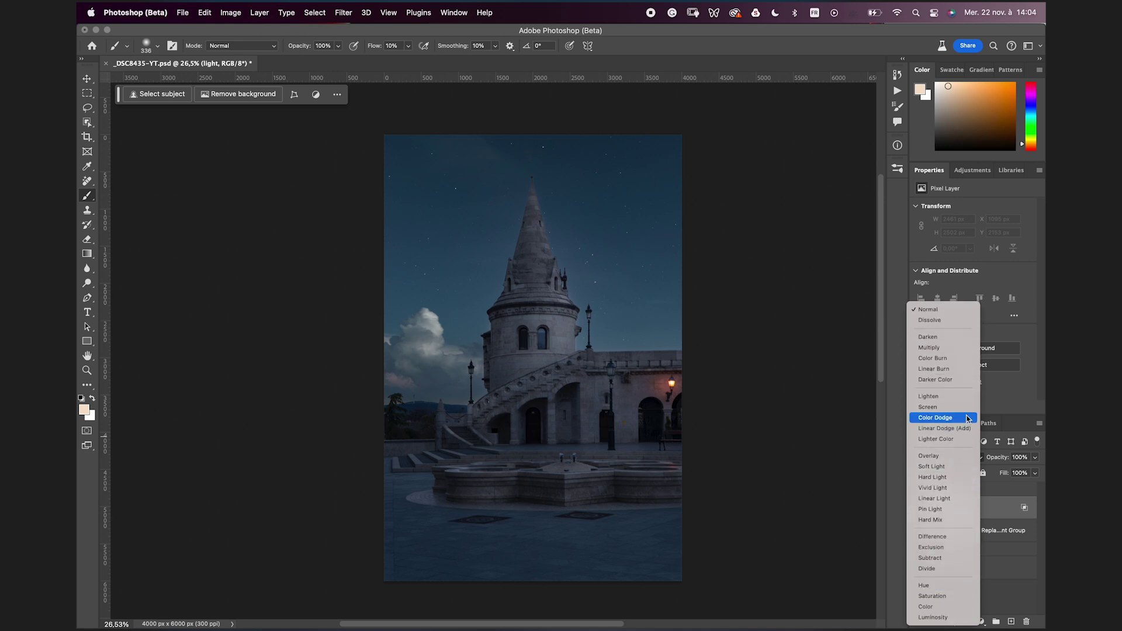
left_click(961, 418)
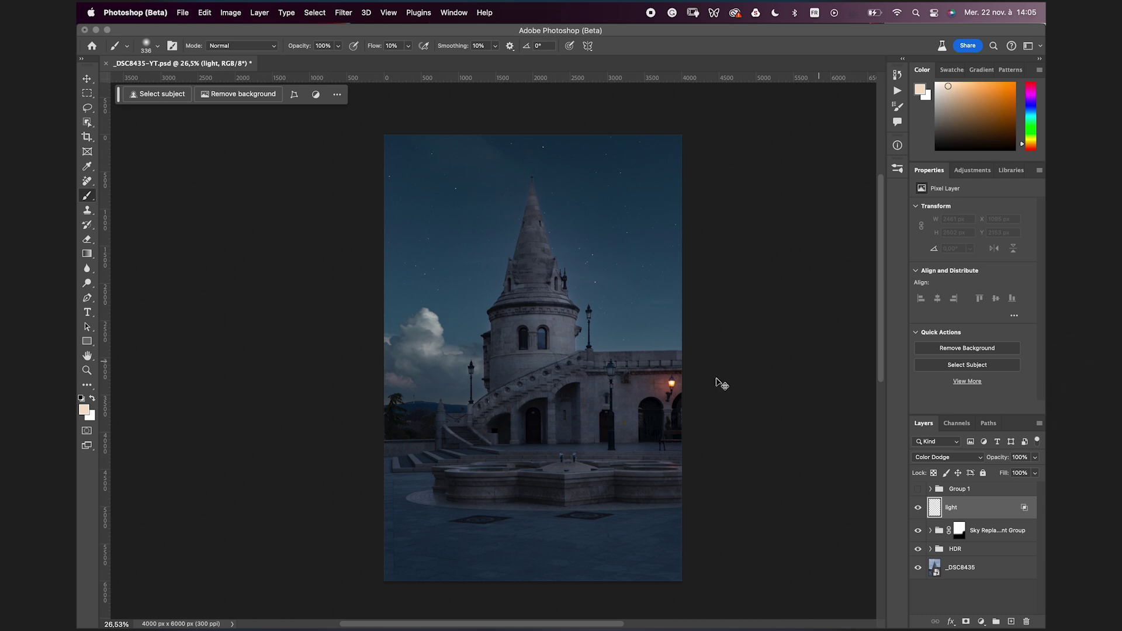
- Set the brush flow to 7% and choose a pale cream foreground colour around #f4e4cd
key("super+equal")
key("super+equal")
key("space")
left_click_drag(774, 331, 620, 327)
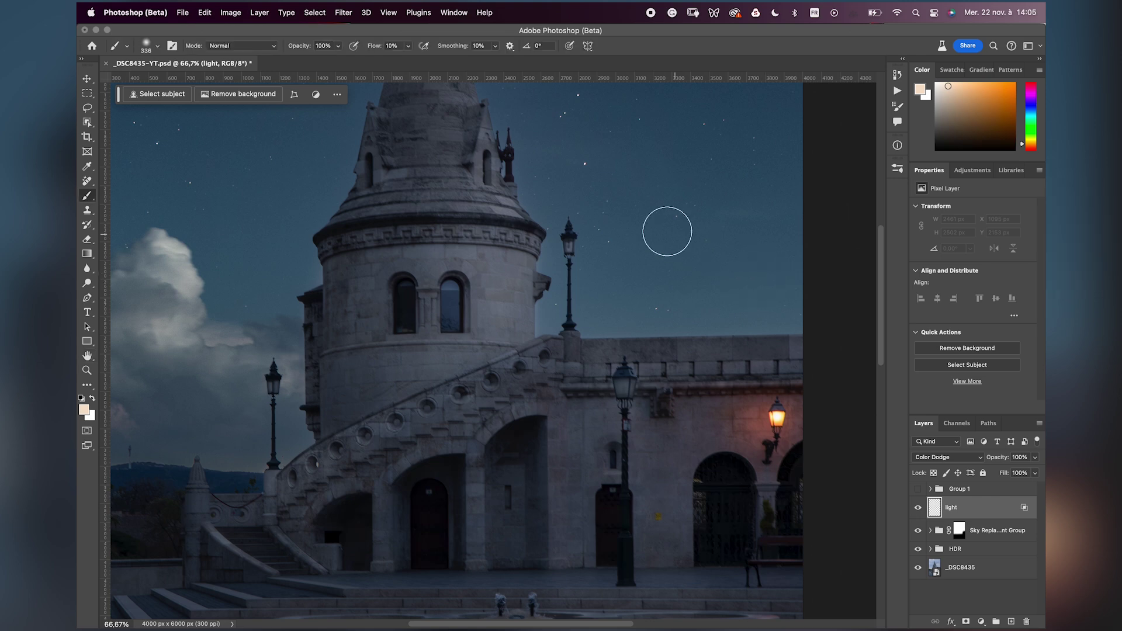
left_click(398, 46)
type("7")
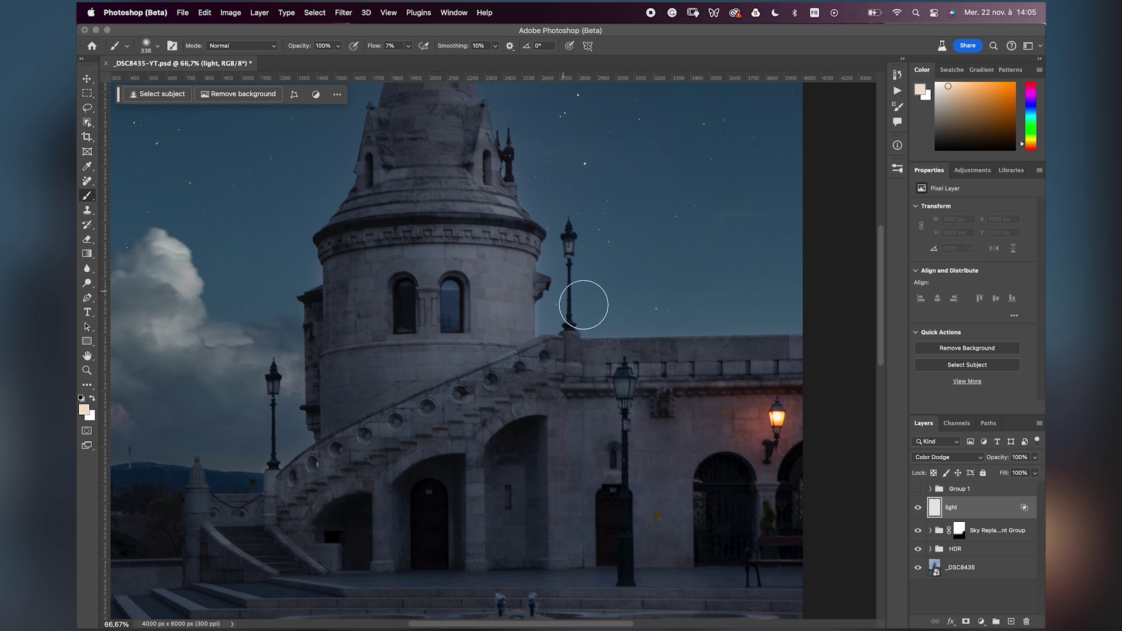
left_click(84, 409)
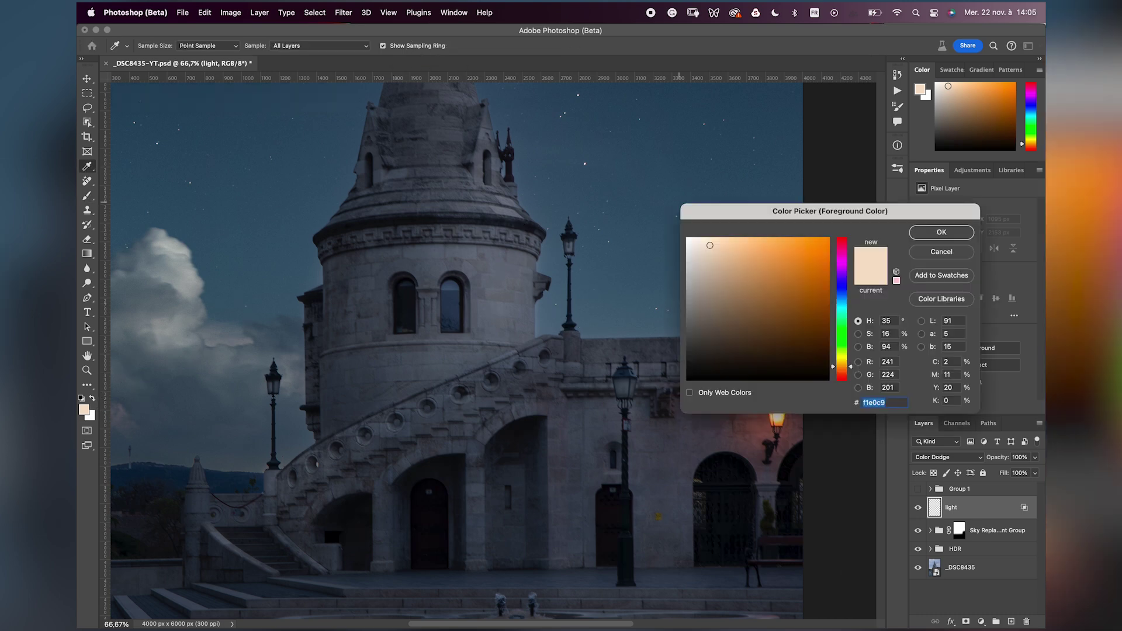
left_click_drag(710, 245, 709, 242)
type("f4e4cd")
left_click_drag(711, 243, 708, 243)
left_click(941, 232)
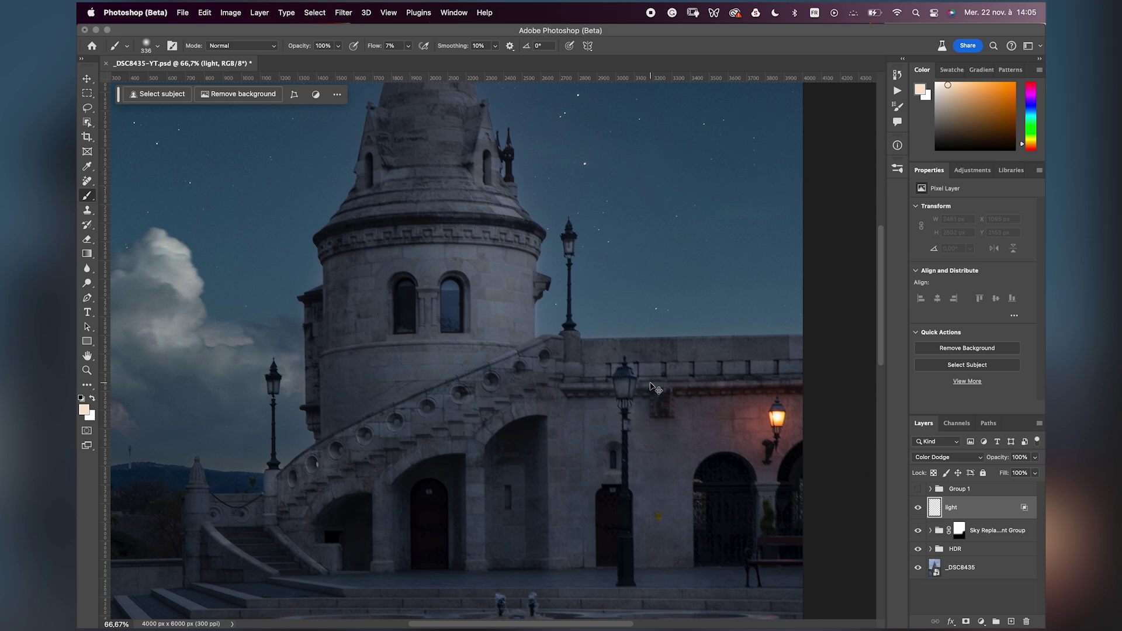
- Paint a glow in the unlit lantern in front of the arcade wall, using a 47 px brush, followed by a 383 px one
key("super+plus")
left_click_drag(689, 328, 528, 232)
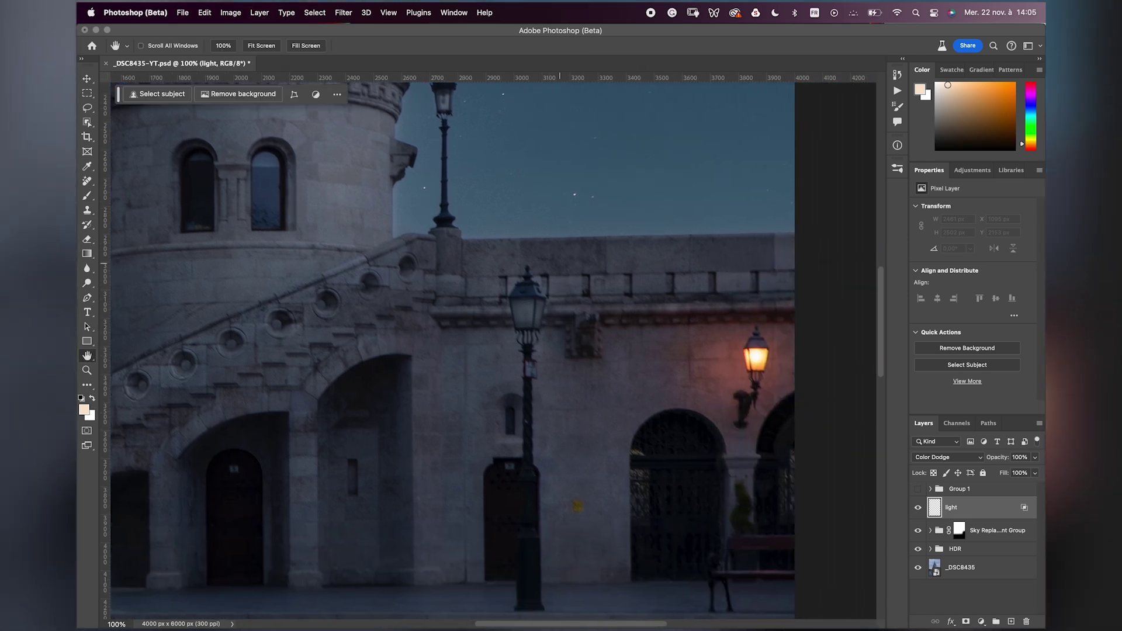
mouse_move(552, 311)
left_mouse_down()
mouse_move(491, 306)
mouse_move(551, 311)
mouse_move(599, 298)
mouse_move(526, 314)
left_mouse_up()
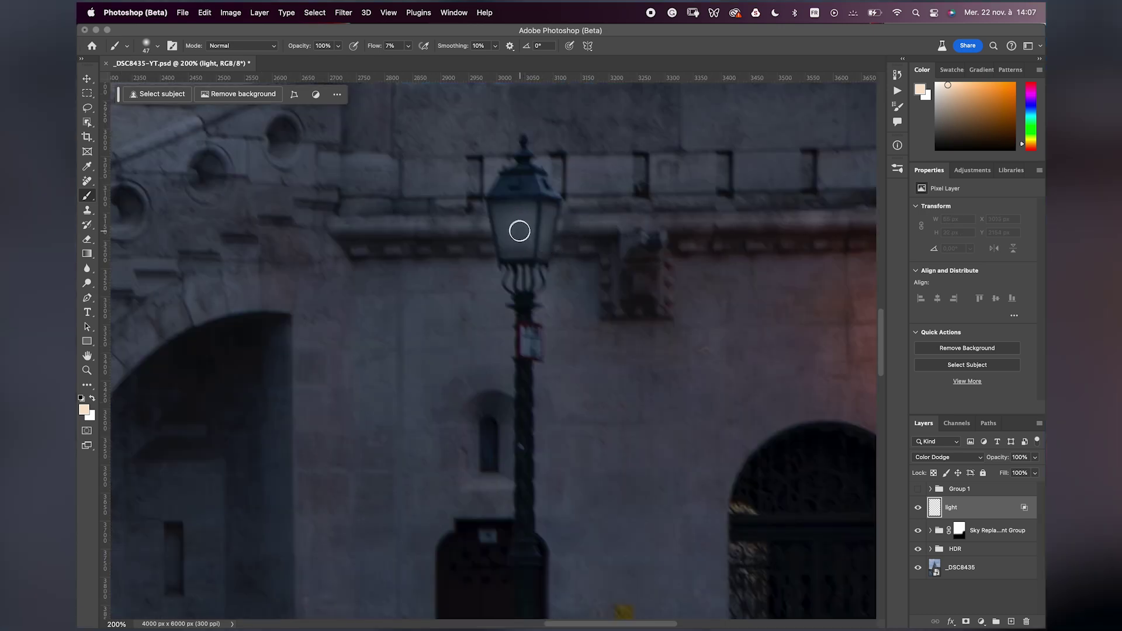
mouse_move(519, 247)
left_mouse_down()
mouse_move(521, 271)
mouse_move(535, 250)
mouse_move(520, 236)
mouse_move(575, 234)
mouse_move(527, 234)
mouse_move(525, 221)
mouse_move(515, 235)
mouse_move(539, 229)
mouse_move(526, 217)
mouse_move(512, 223)
mouse_move(517, 240)
mouse_move(530, 239)
mouse_move(524, 223)
mouse_move(648, 230)
left_mouse_up()
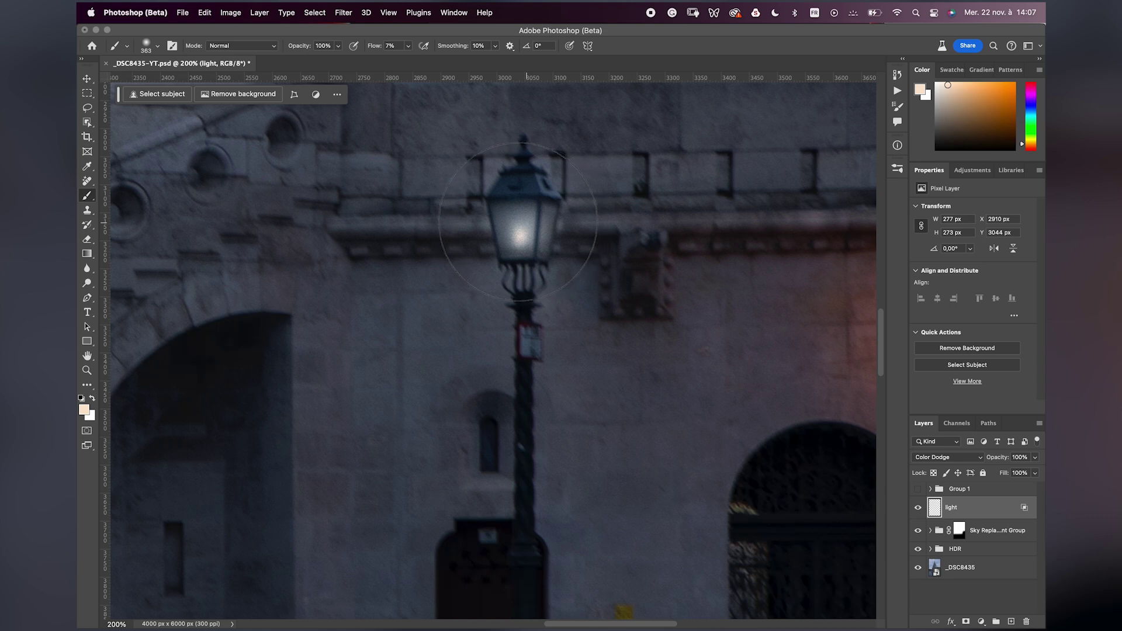
left_click(525, 232)
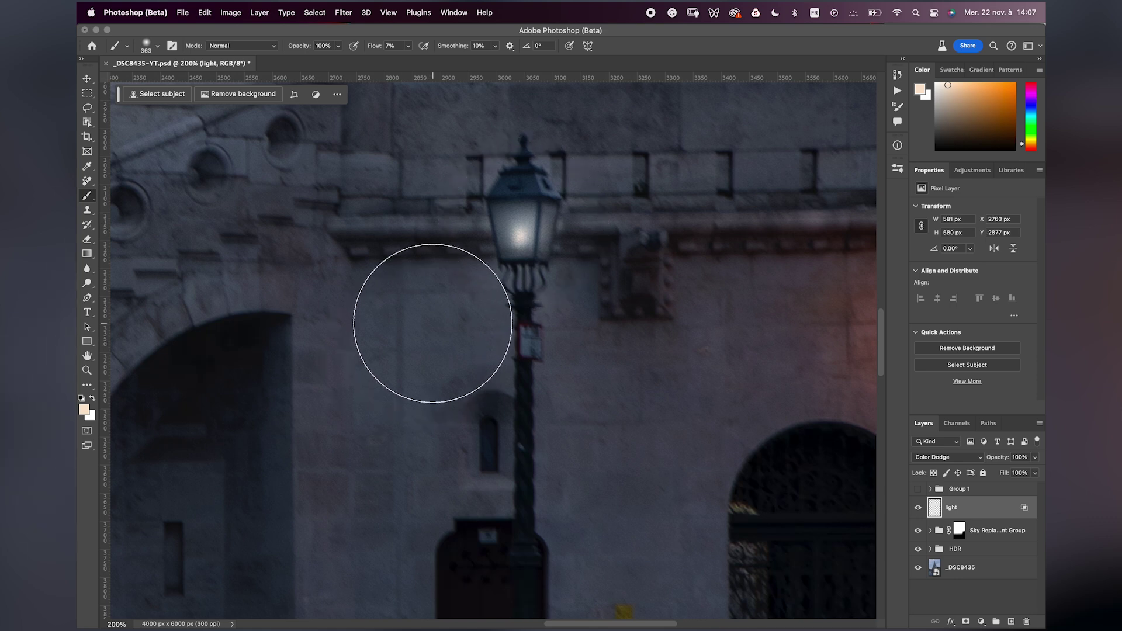
key("super+0")
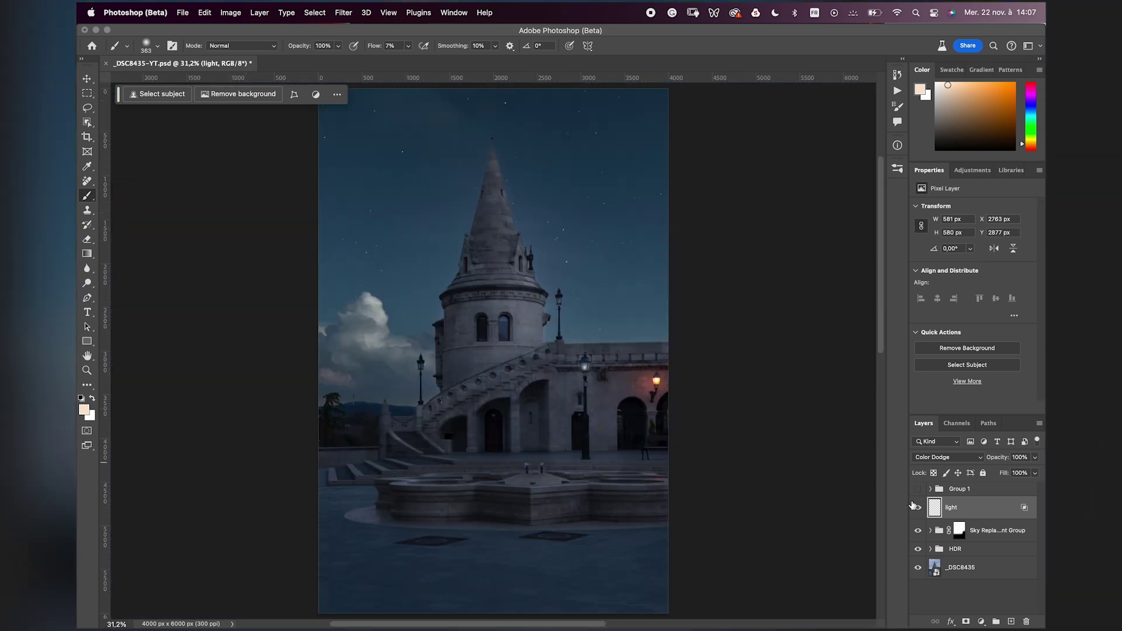
left_click(917, 508)
- Paint a glow in the lantern atop the staircase wall, enlarging the brush from 27 px to 75 px and 308 px
key("super+plus")
key("super+plus")
key("super+plus")
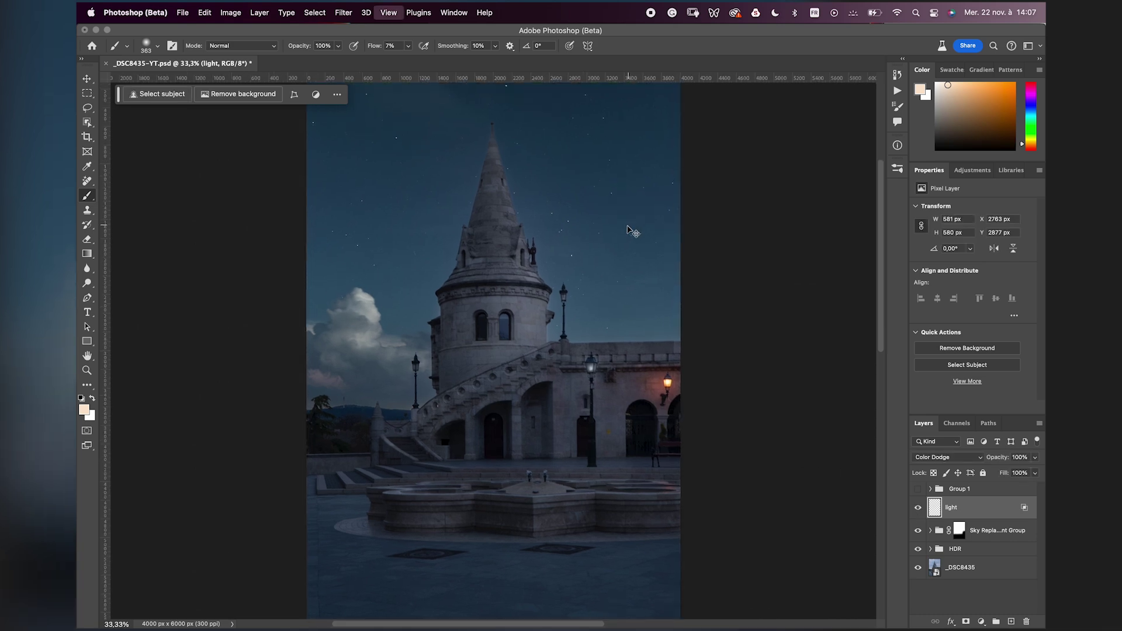
key("super+plus")
key("super+plus")
key("space")
left_click_drag(696, 218, 369, 376)
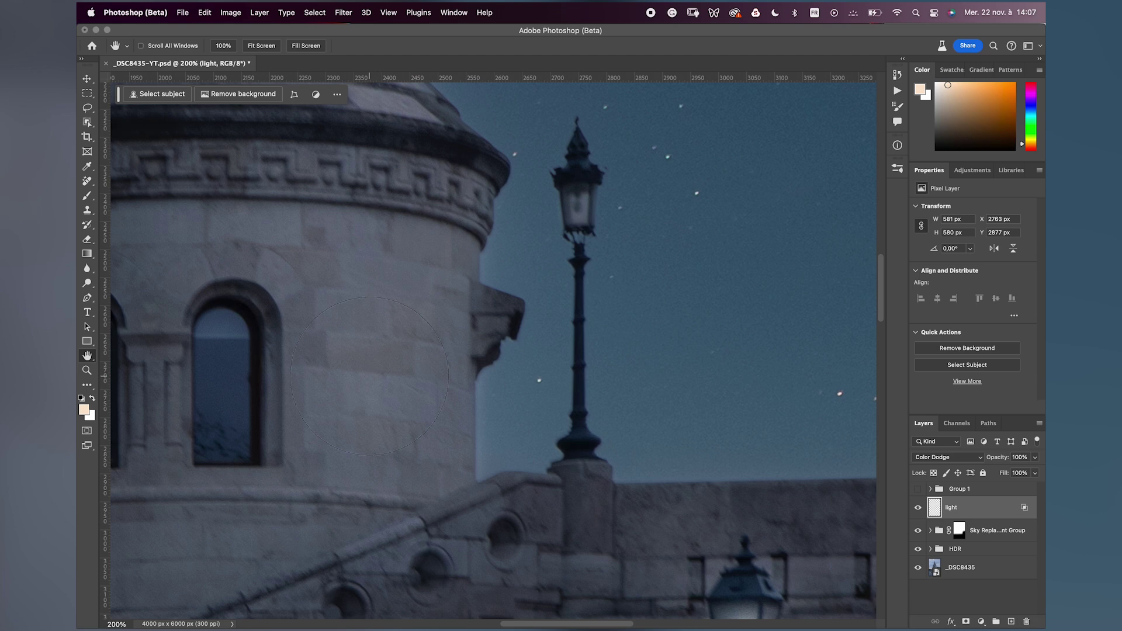
key("b")
left_click_drag(617, 210, 444, 226)
left_click_drag(595, 202, 588, 204)
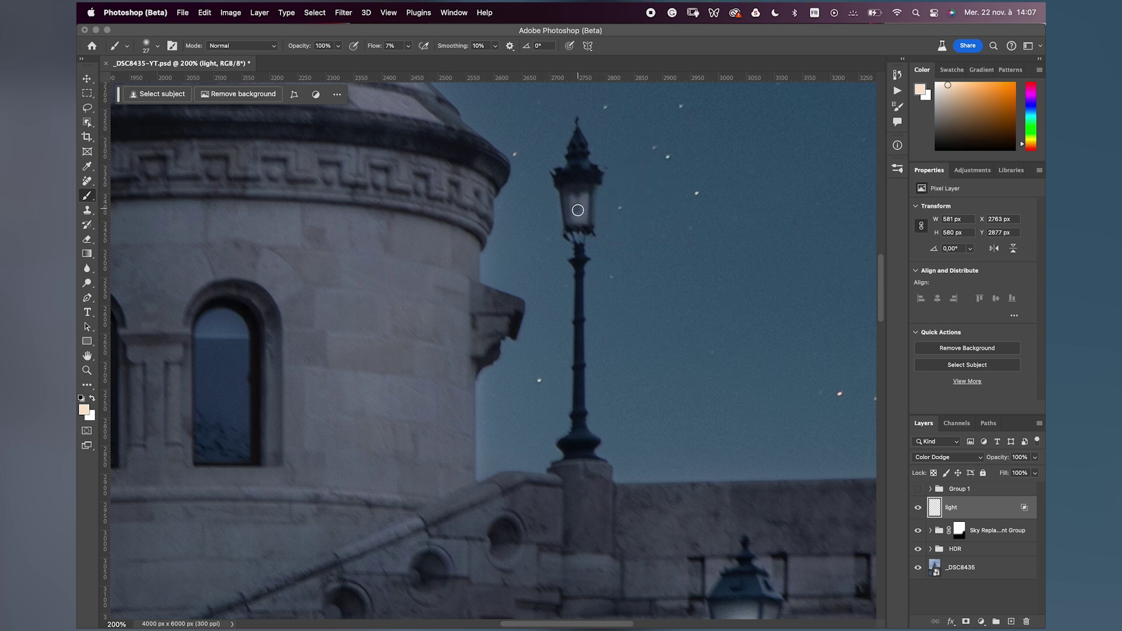
left_click_drag(582, 207, 605, 202)
left_click(577, 202)
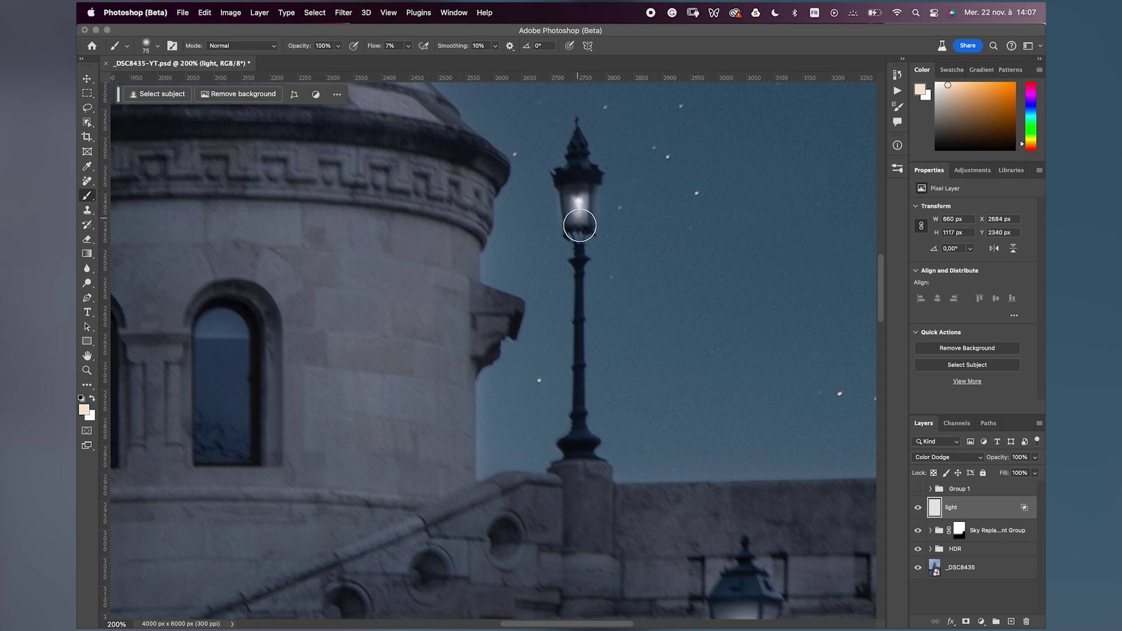
left_click_drag(573, 204, 624, 194)
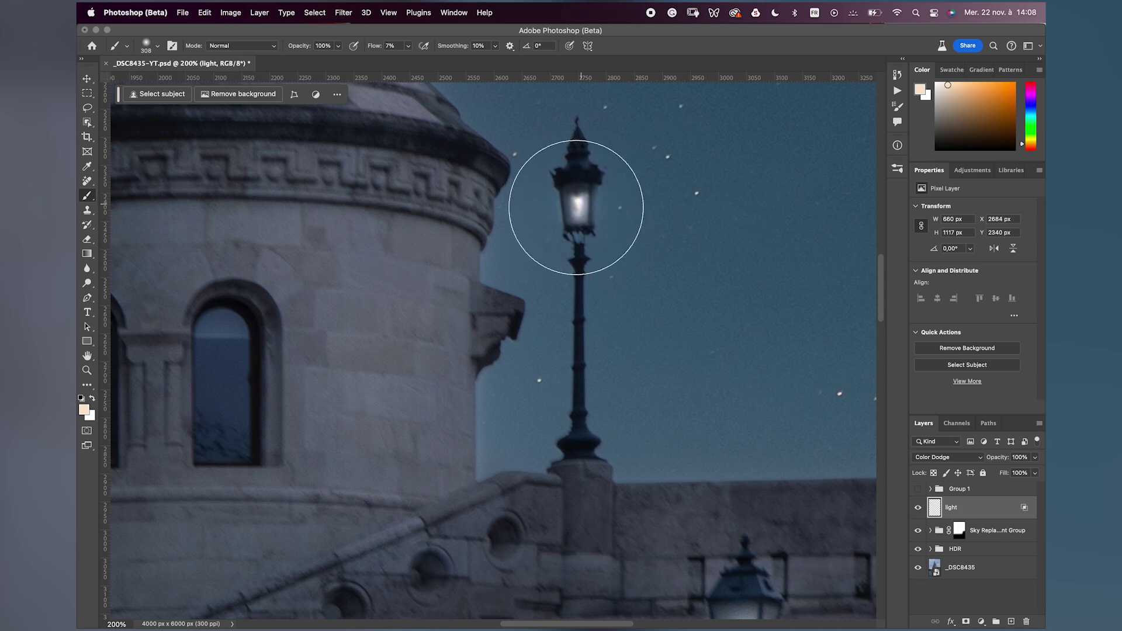
left_click(576, 206)
- Paint a glow in the lantern at the foot of the staircase against the clouds, finishing with a 326 px brush
key("space")
left_click_drag(341, 275, 446, 233)
scroll(421, 288, "left", 10)
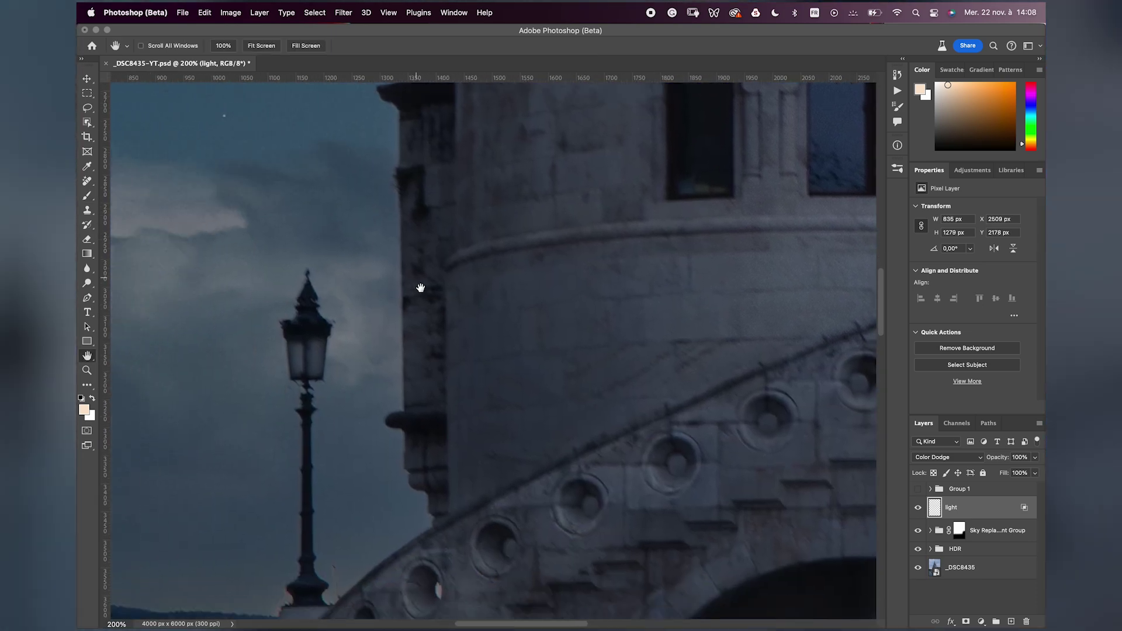
key("b")
mouse_move(479, 265)
left_mouse_down()
mouse_move(340, 277)
mouse_move(499, 278)
mouse_move(458, 270)
left_mouse_up()
left_click(458, 270)
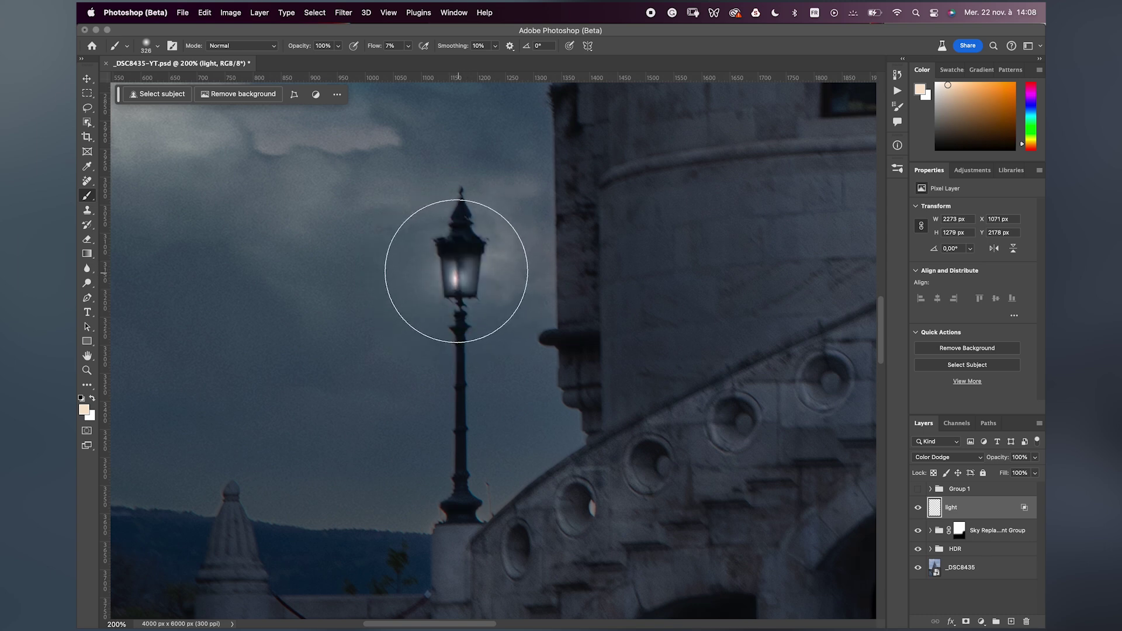
- Compare the whole image with and without the light layer
key("super+0")
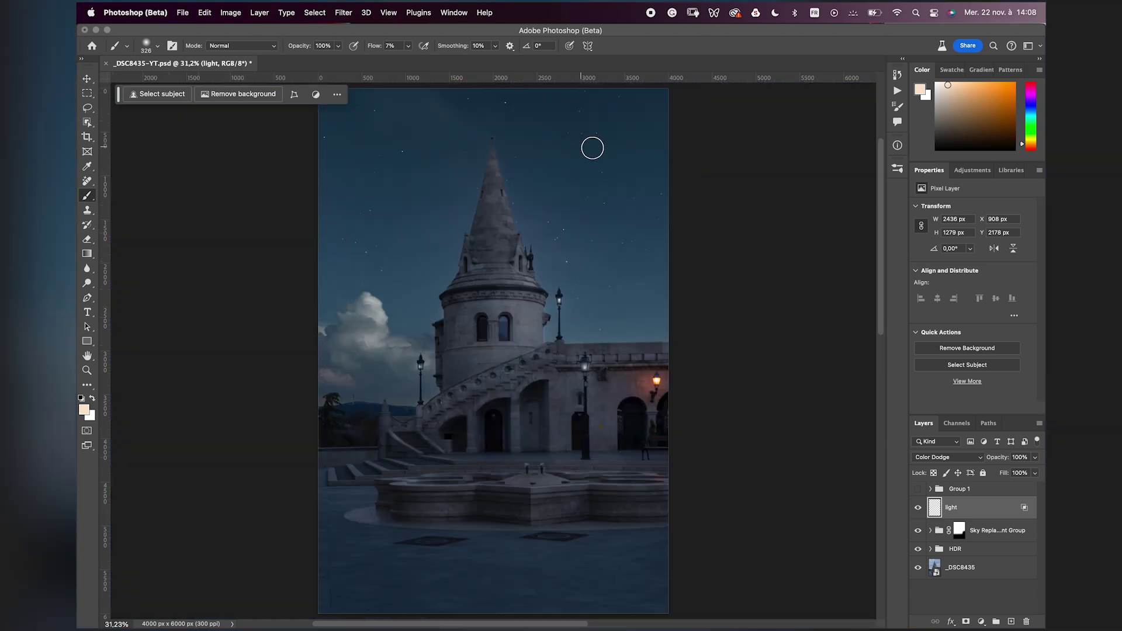
left_click(917, 507)
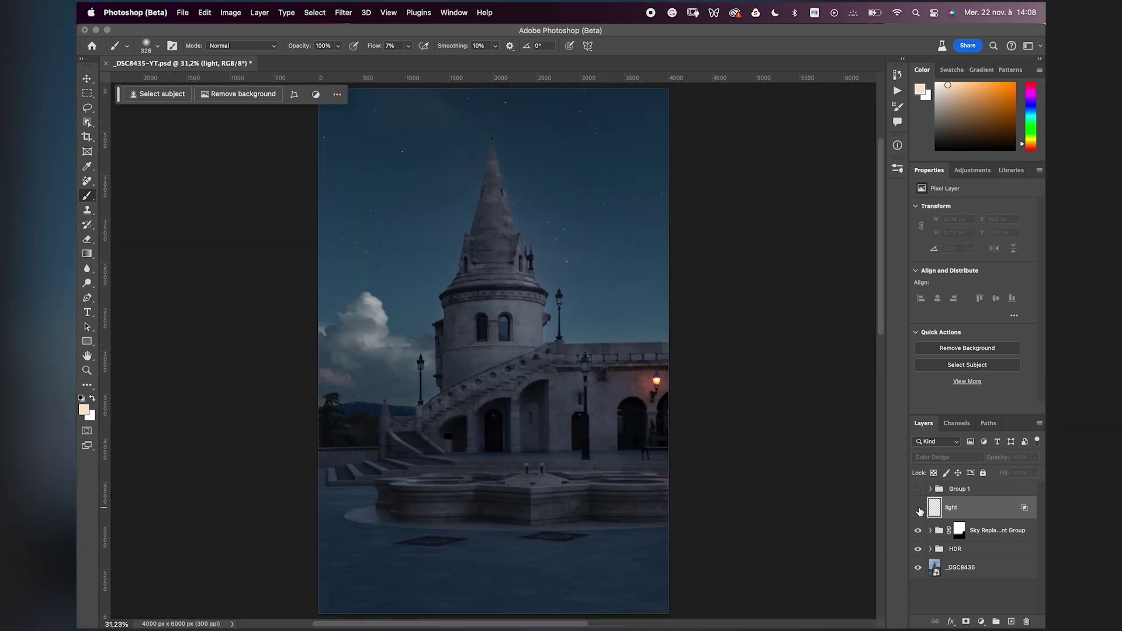
left_click(918, 507)
left_click(918, 507)
left_click(917, 507)
left_click(920, 511)
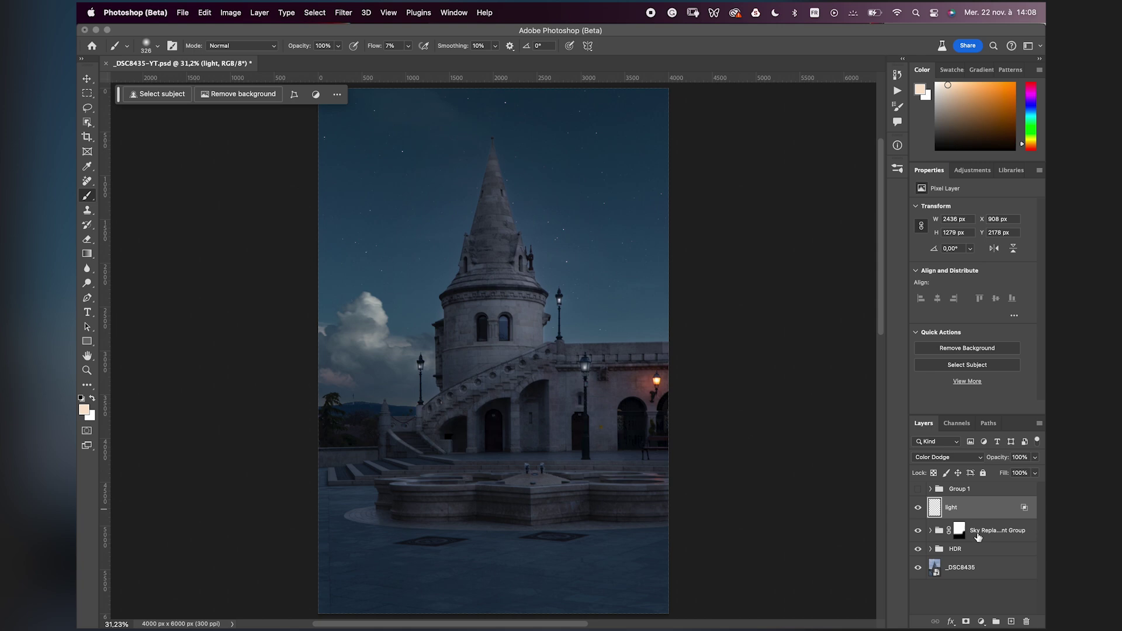
- Add a layer named "glow" above the light layer and set its blend mode to Overlay
left_click(1011, 622)
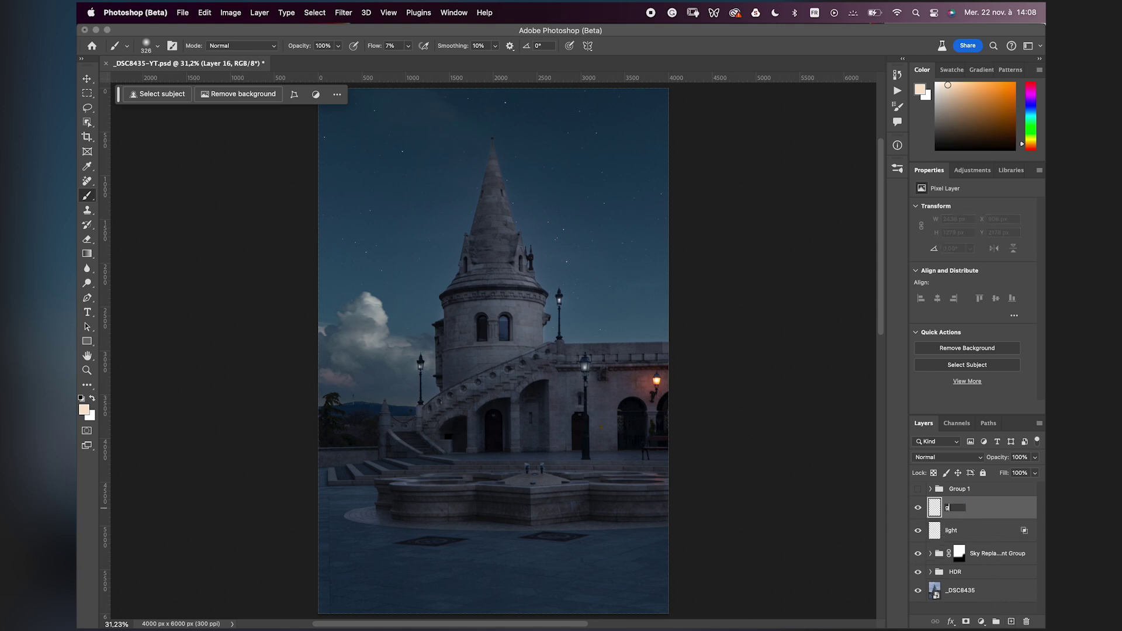
key("Return")
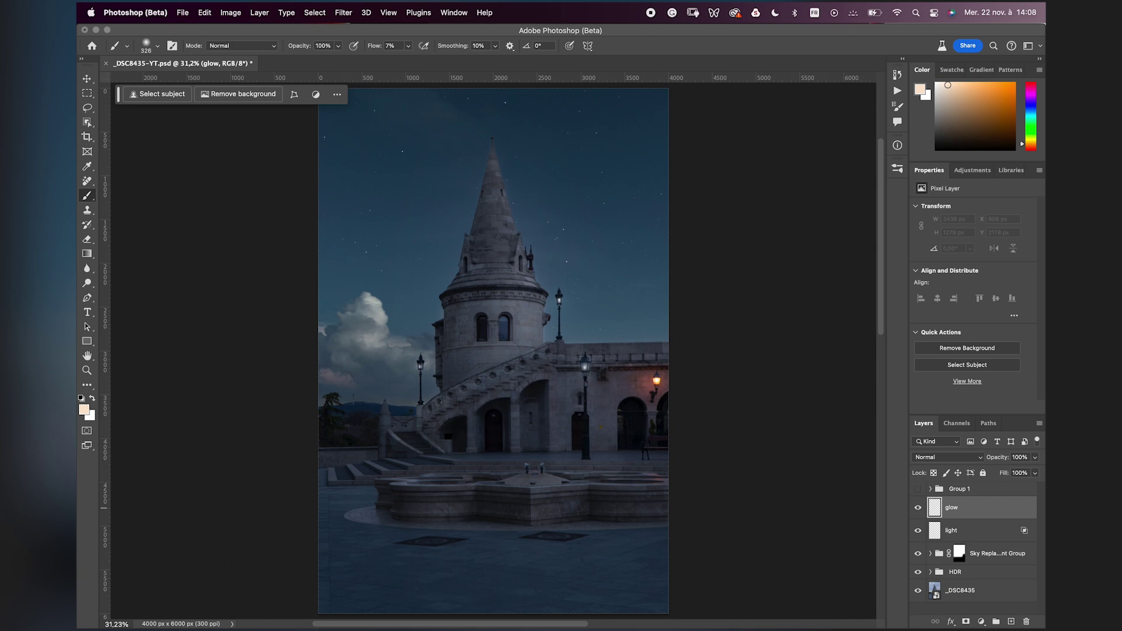
left_click(923, 454)
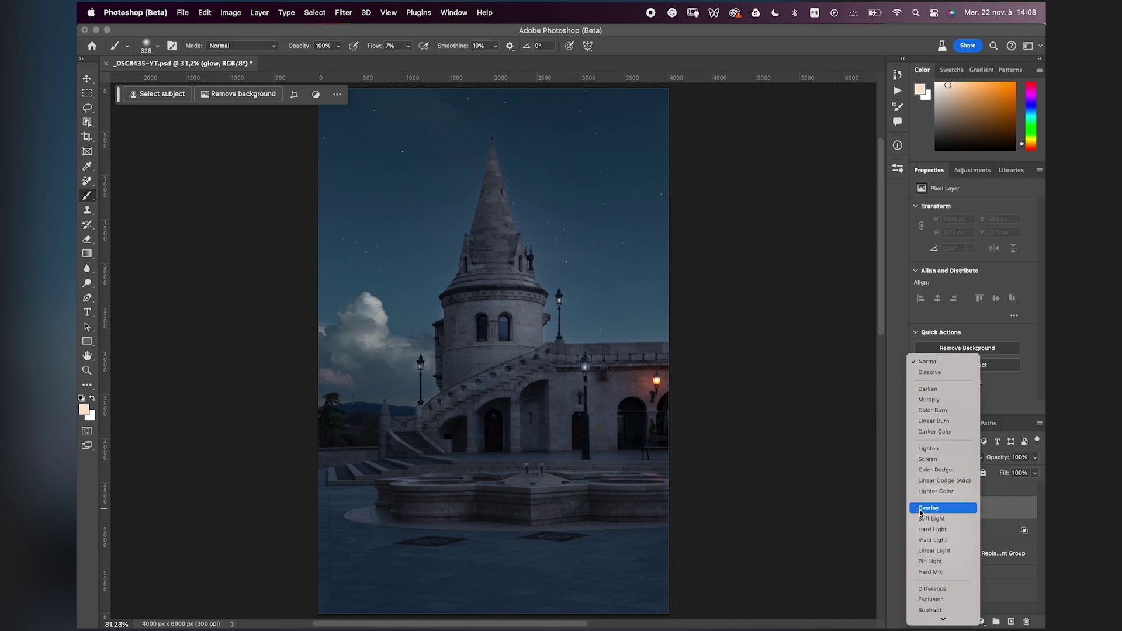
left_click(921, 508)
- Paint an overlay glow on the lantern in front of the arcade wall with a soft brush, using a 133 px size
key("super+plus")
key("super+plus")
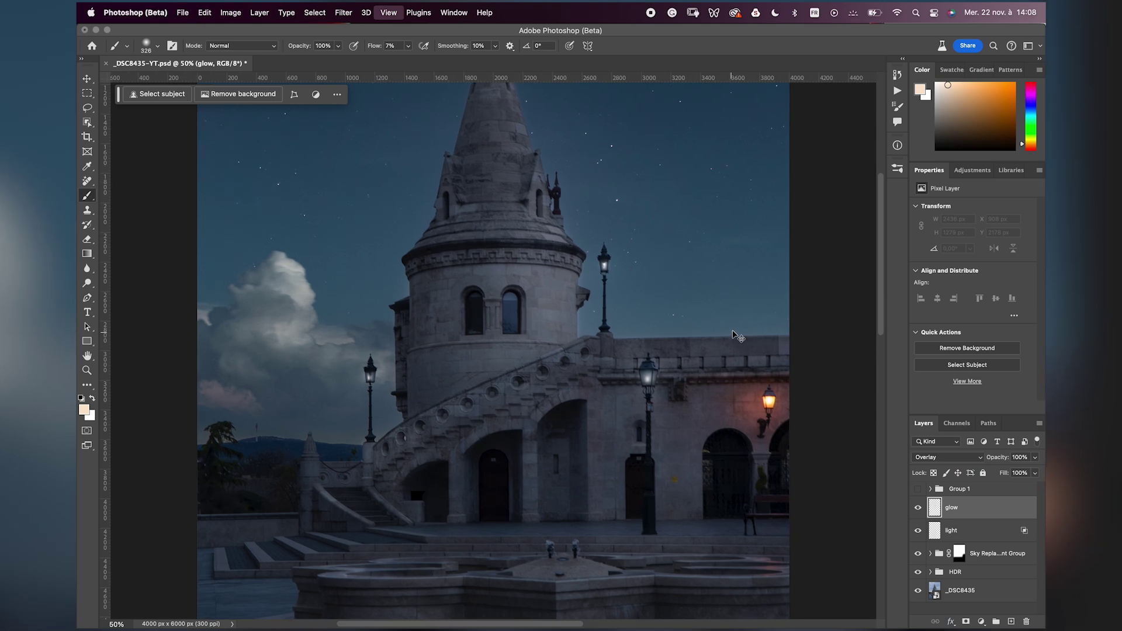
key("super+plus")
key("super+plus")
key("h")
left_click_drag(723, 378, 567, 320)
key("super+plus")
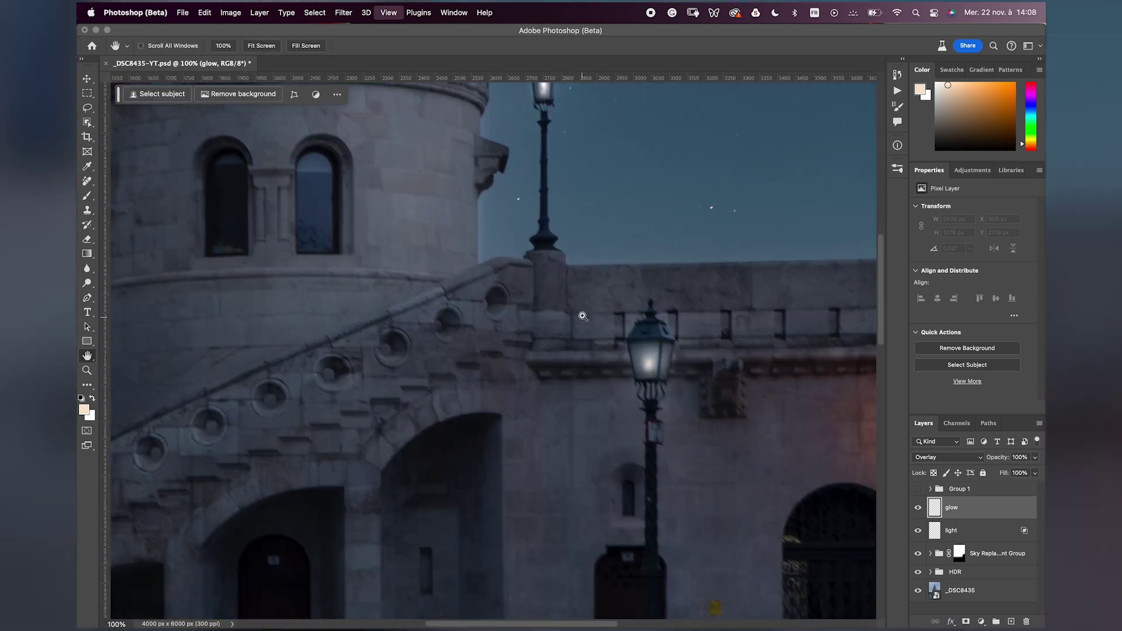
key("super+plus")
key("super+minus")
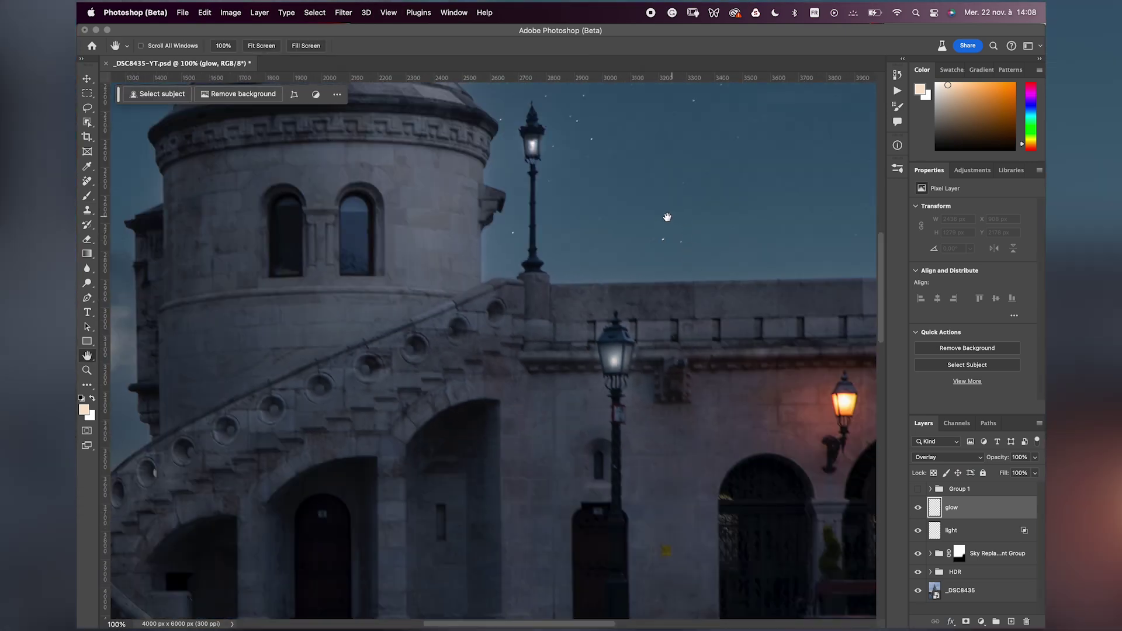
key("b")
mouse_move(622, 347)
left_mouse_down()
mouse_move(612, 351)
mouse_move(654, 359)
left_mouse_up()
left_click(616, 345)
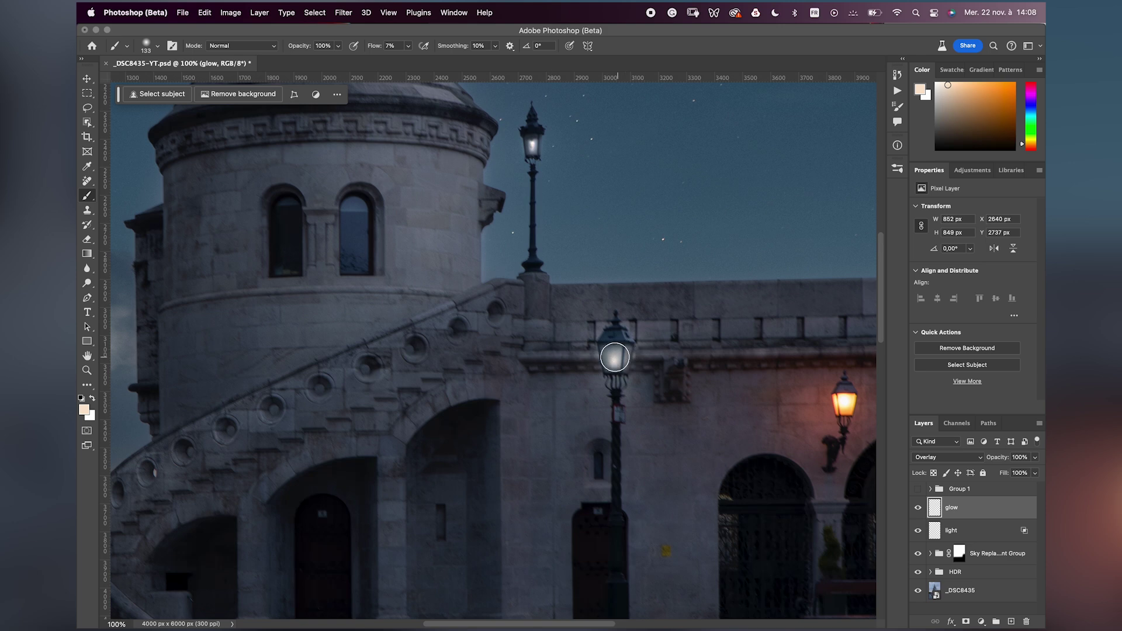
- Paint an overlay glow around the lantern atop the staircase wall, finishing with a 488 px brush
mouse_move(551, 146)
left_mouse_down()
mouse_move(530, 146)
mouse_move(626, 143)
left_mouse_up()
left_click(531, 150)
left_click(533, 149)
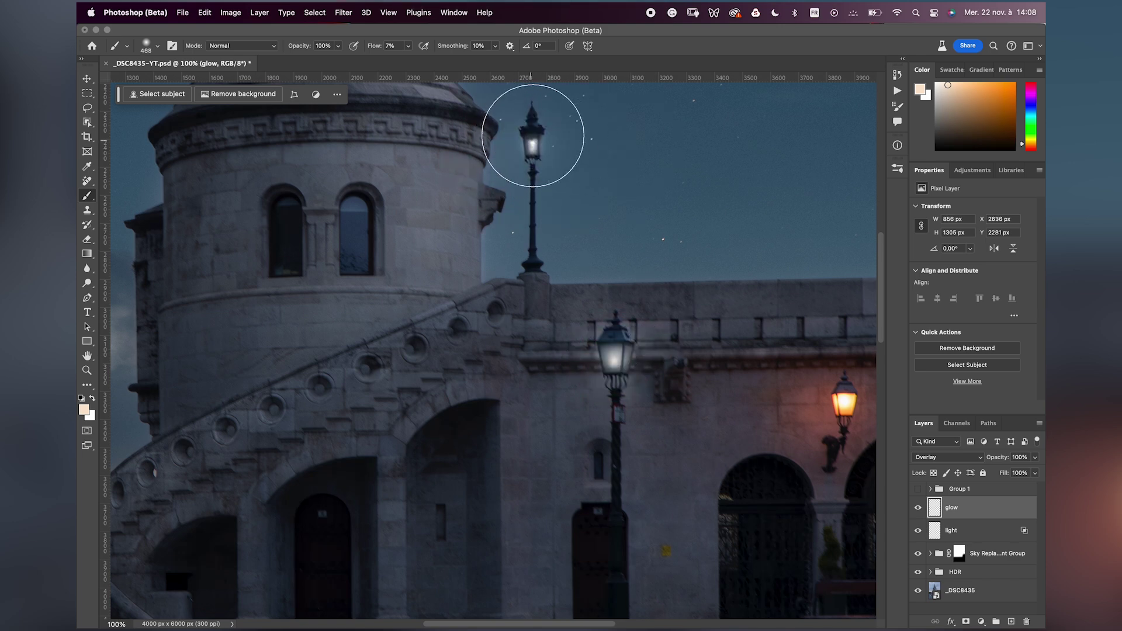
- Paint an overlay glow on the lantern at the foot of the staircase, enlarging the brush from 54 px to 121 px and 542 px
key("space")
mouse_move(330, 326)
left_mouse_down()
mouse_move(491, 263)
mouse_move(779, 181)
left_mouse_up()
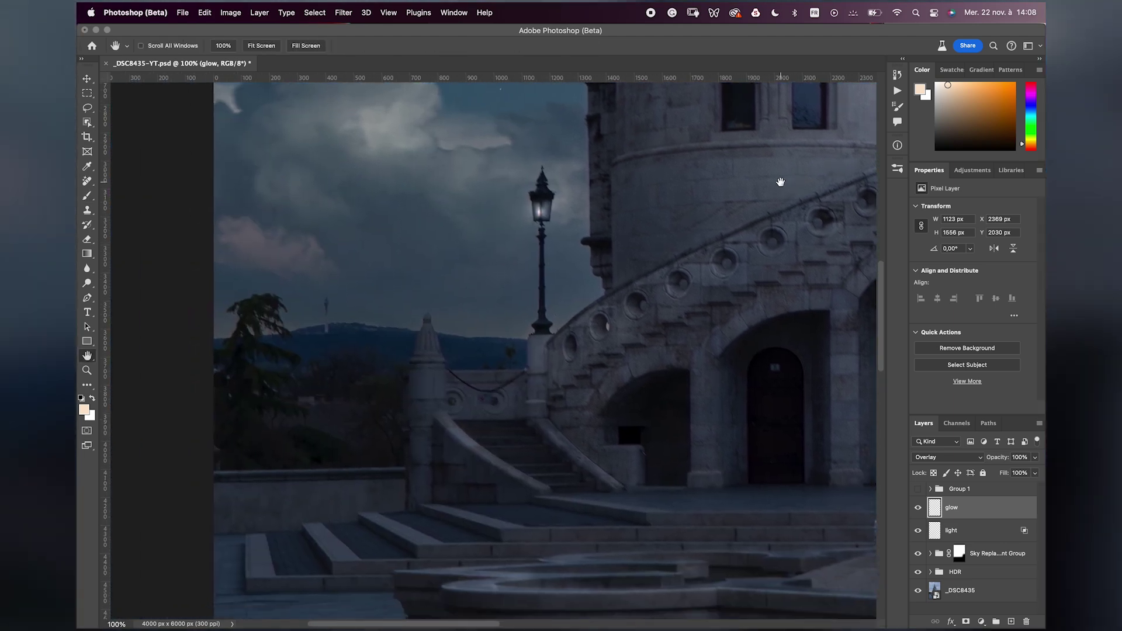
left_click_drag(560, 190, 540, 190)
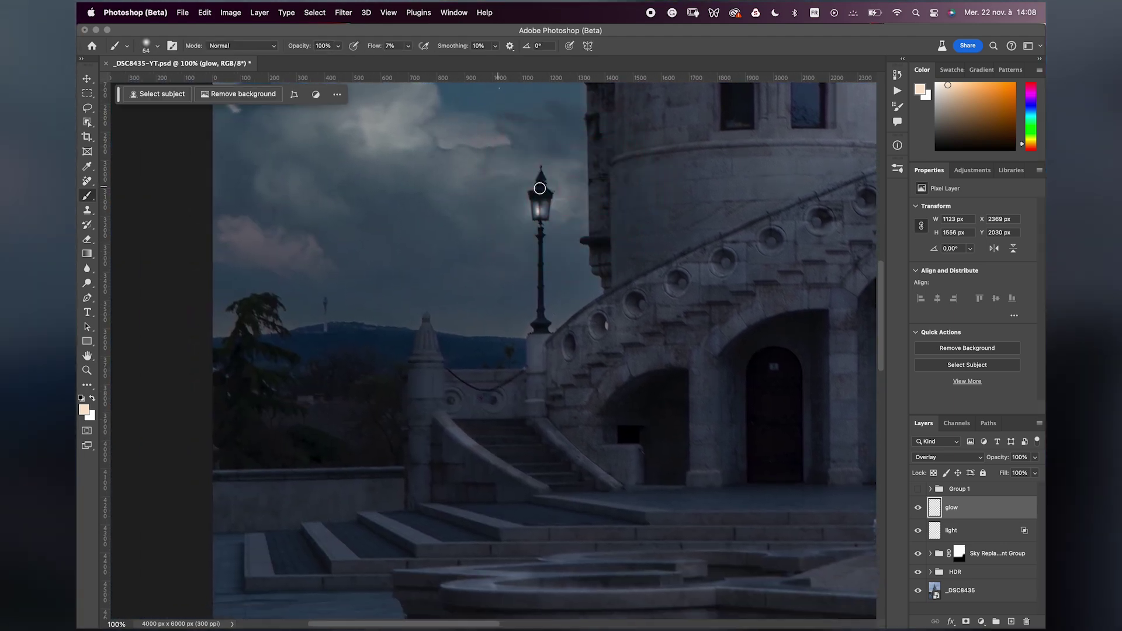
left_click(546, 202)
left_click(546, 203)
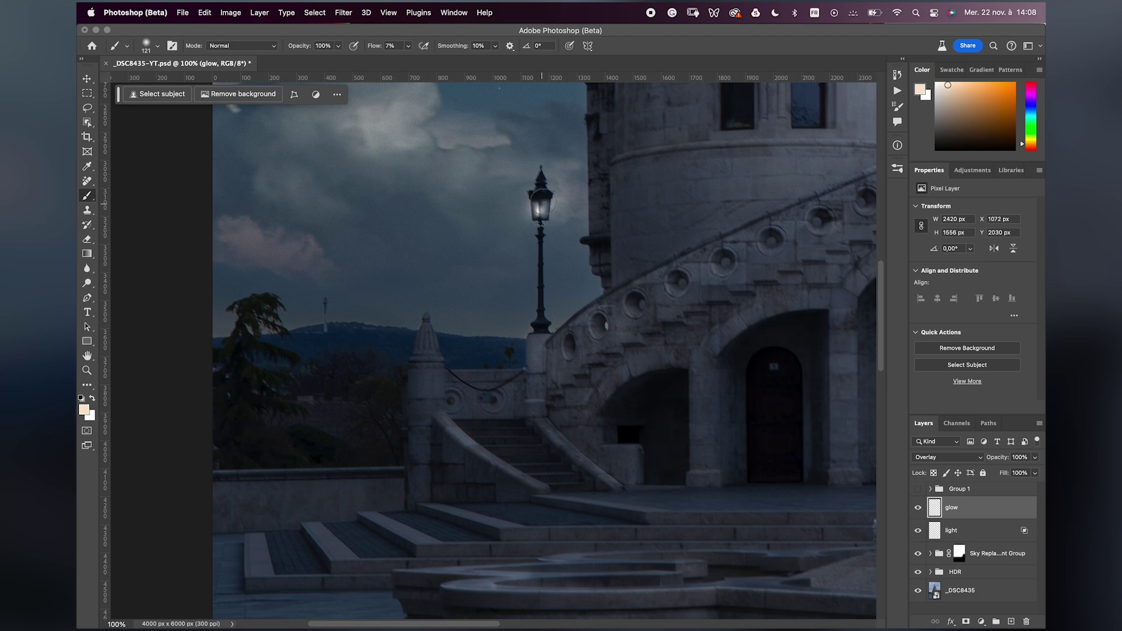
left_click_drag(543, 201, 578, 199)
left_click(539, 208)
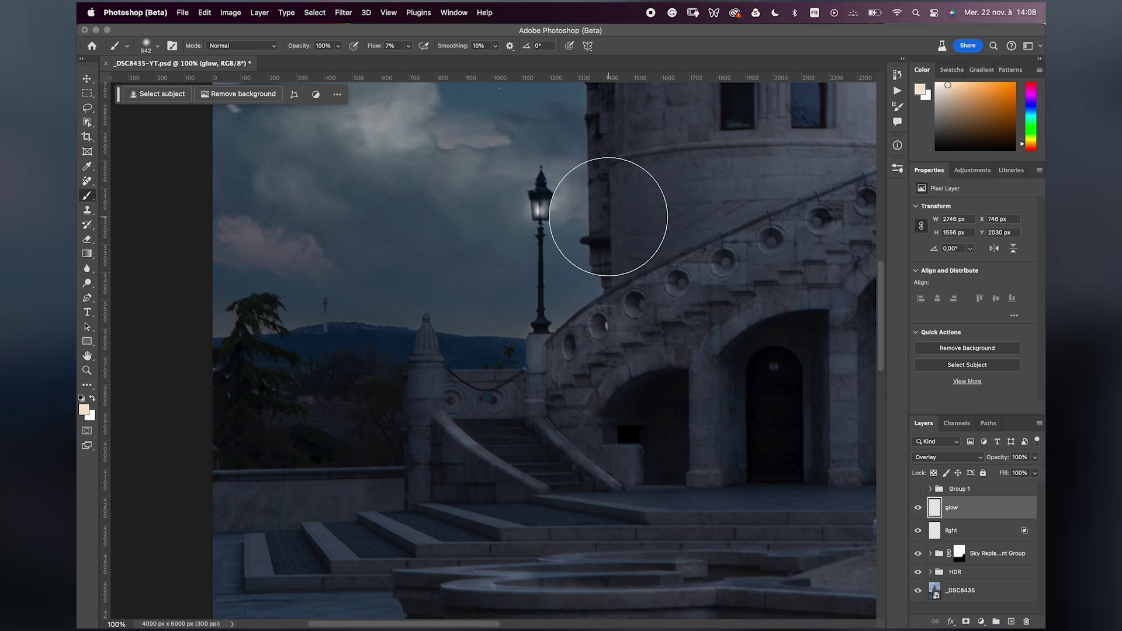
key("super+0")
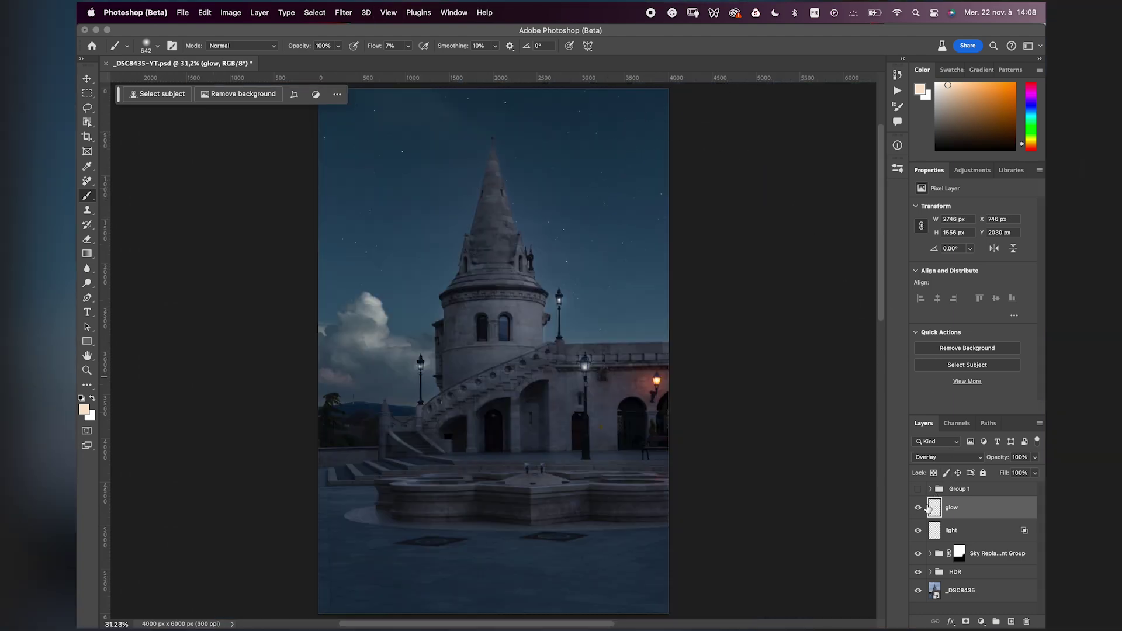
- Add a layer named "glow building" above the glow layer and set its blend mode to Overlay
left_click(983, 531, "shift")
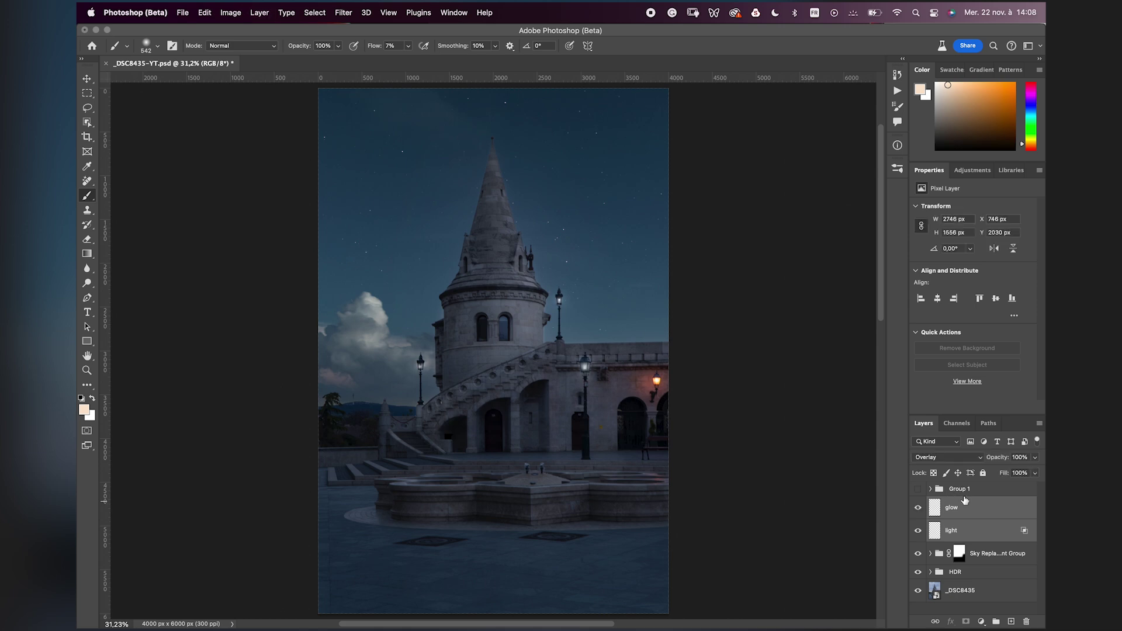
left_click(964, 502)
left_click(1012, 621)
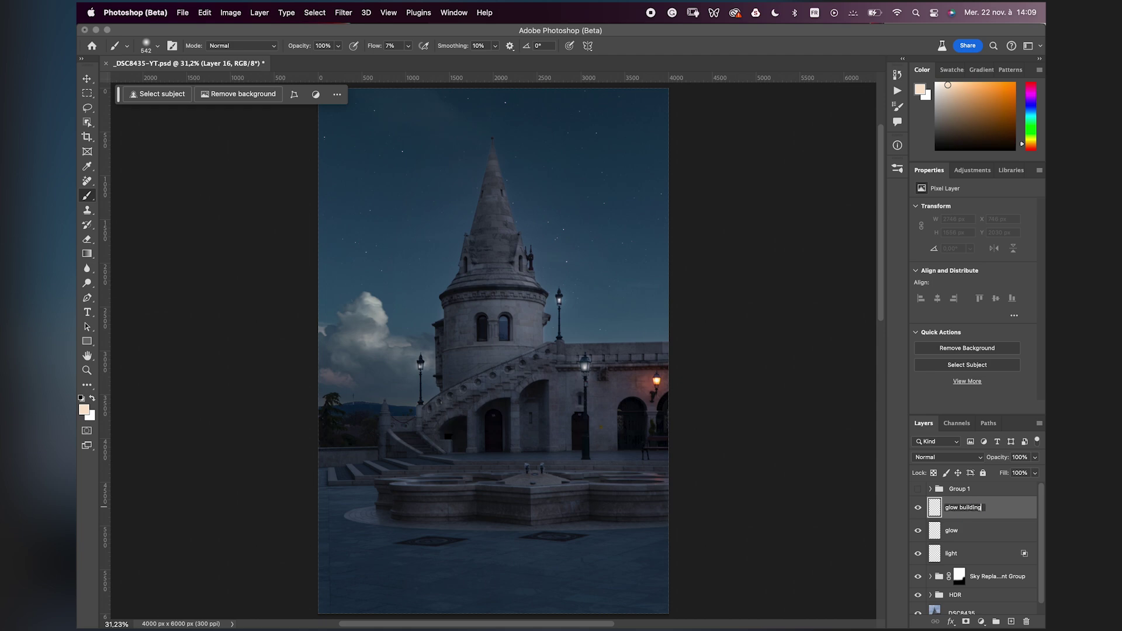
key("Return")
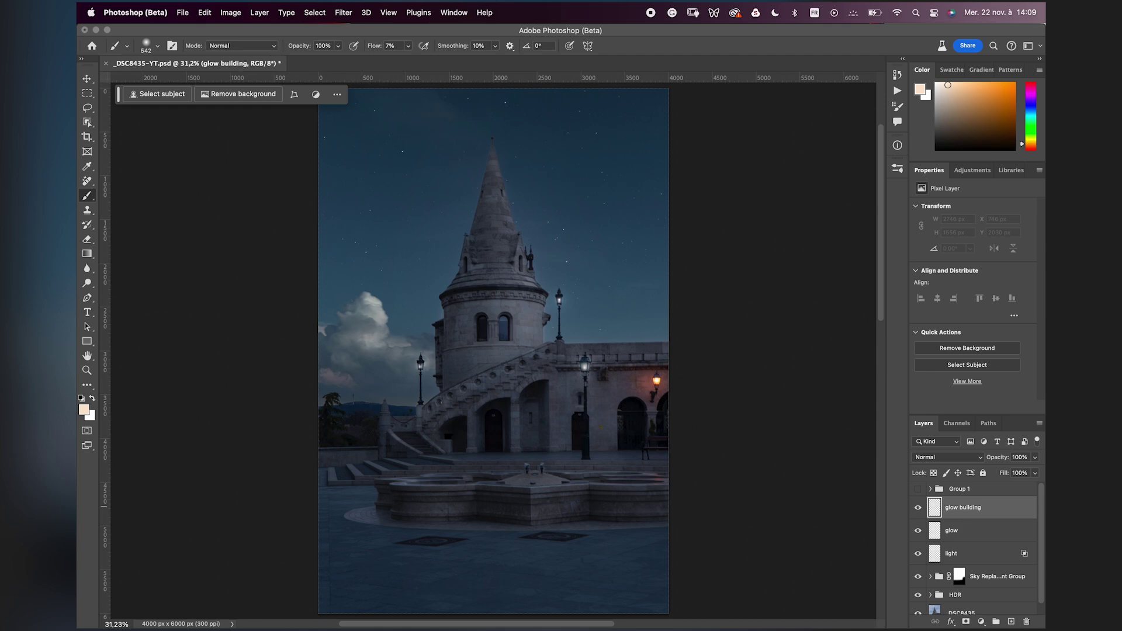
left_click(952, 454)
left_click(940, 543)
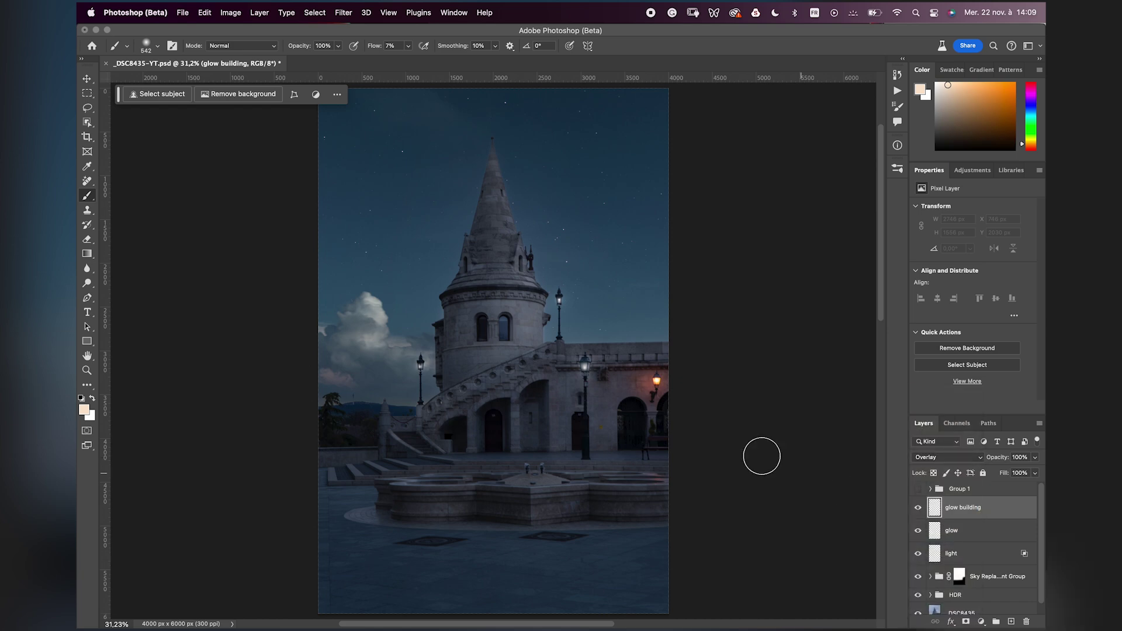
- Brush light onto both sides of the arcade wall's ledge behind the front lamp, using a 49 px brush
key("super+1")
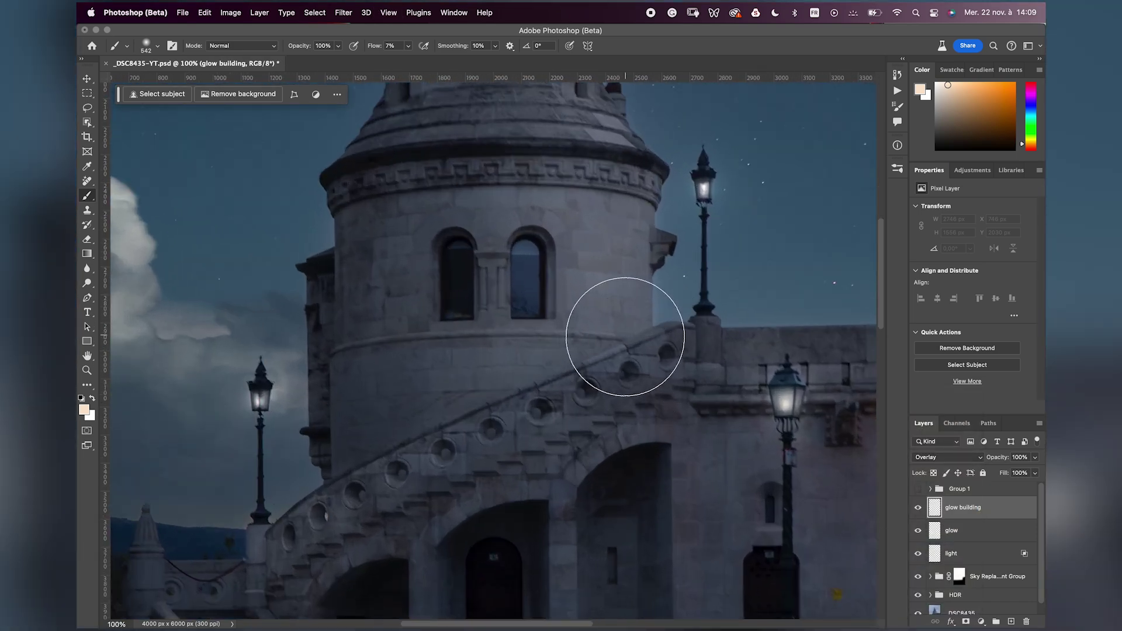
key("space")
left_click_drag(707, 400, 471, 218)
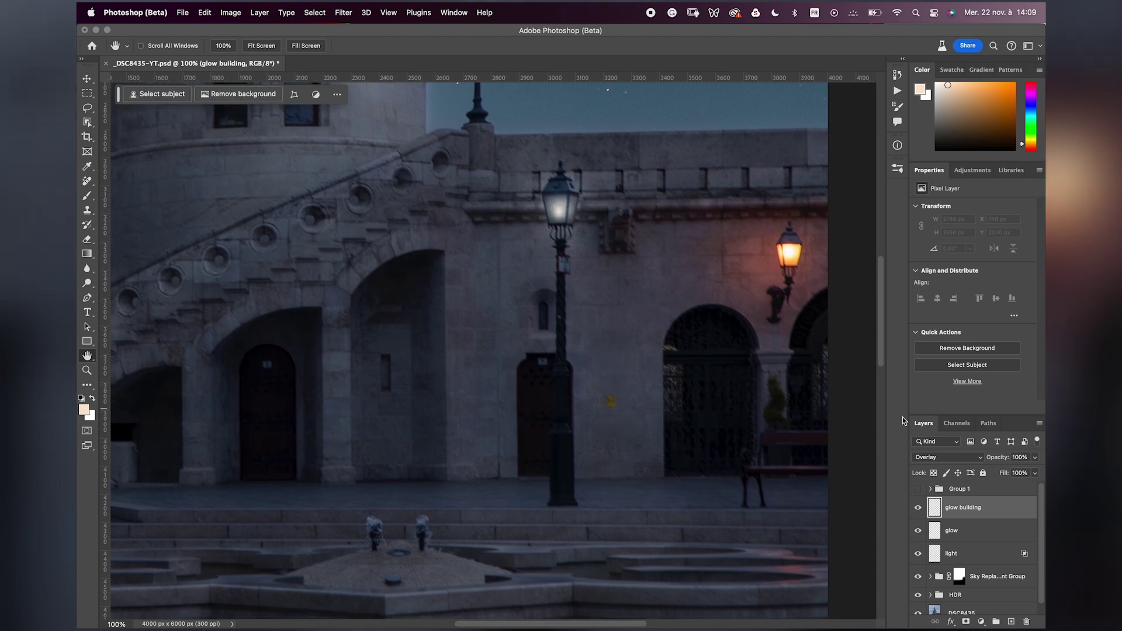
key("b")
left_click_drag(620, 206, 511, 204)
left_click_drag(588, 208, 466, 203)
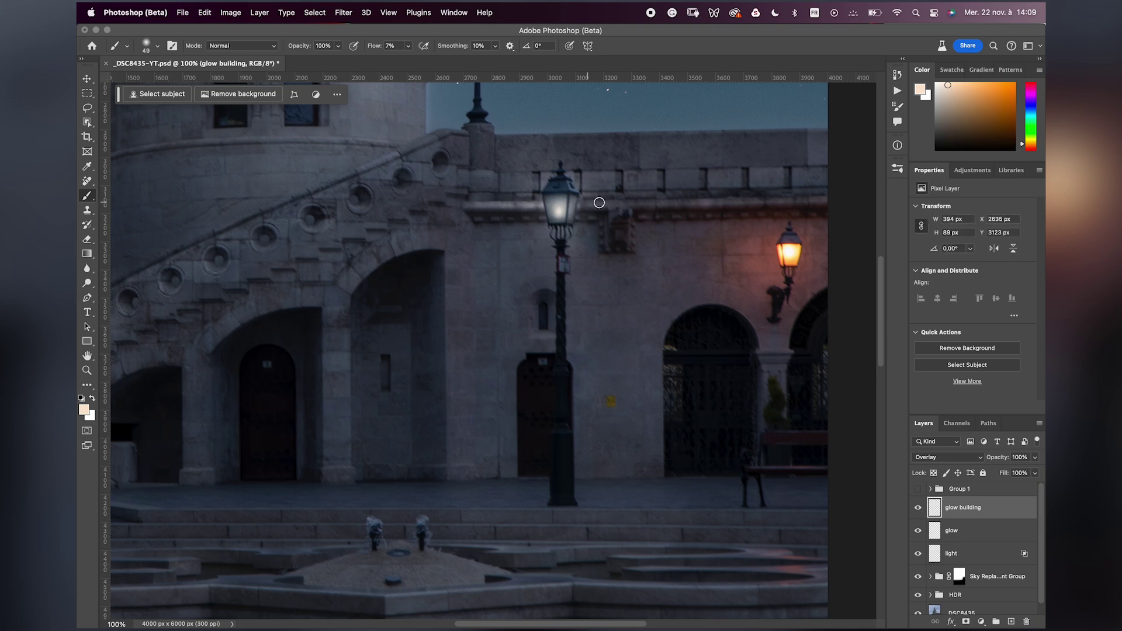
left_click_drag(577, 200, 654, 204)
- Brush light onto the pavement and step edge around the base of the front lamp, including a 28 px brush
mouse_move(561, 531)
left_mouse_down()
mouse_move(572, 524)
mouse_move(545, 508)
mouse_move(457, 503)
mouse_move(575, 505)
mouse_move(431, 503)
mouse_move(447, 501)
left_mouse_up()
mouse_move(543, 508)
left_mouse_down()
mouse_move(428, 499)
mouse_move(379, 512)
left_mouse_up()
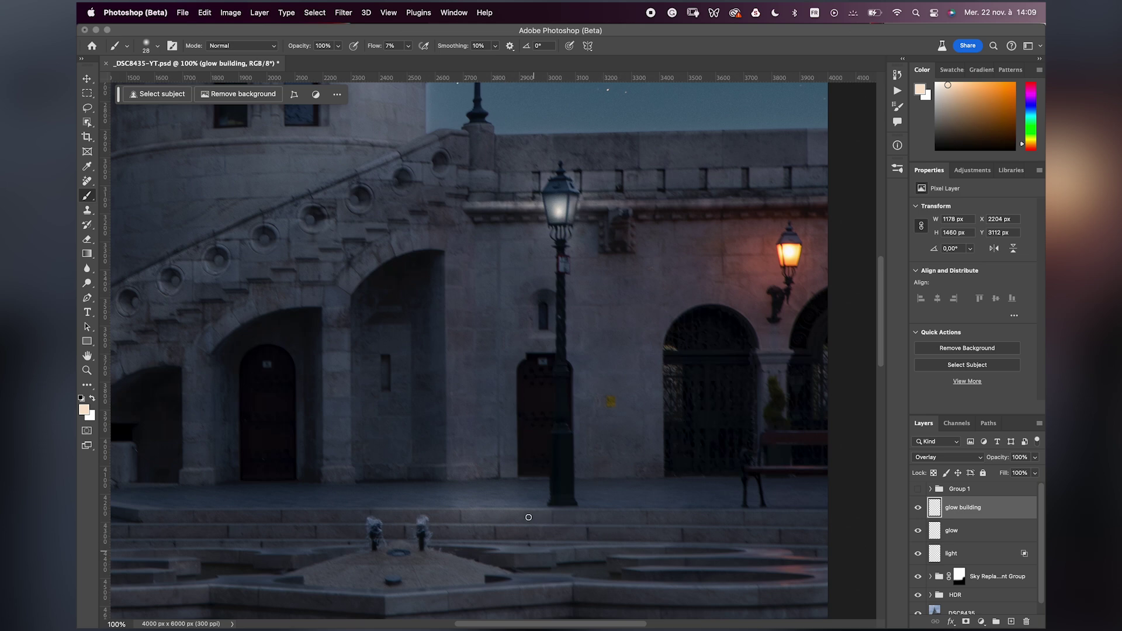
left_click_drag(551, 503, 648, 491)
- Brush light onto the wall top and pillar beneath the lamp atop the staircase wall, using 45 px and 102 px brushes
key("h")
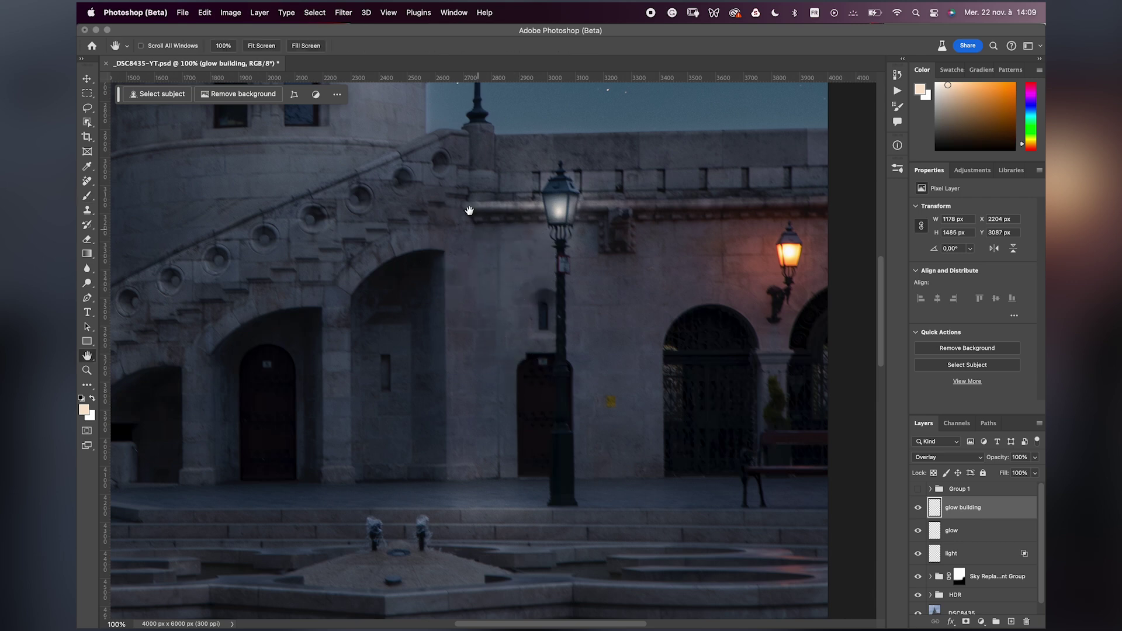
left_click_drag(468, 213, 477, 485)
key("b")
mouse_move(562, 474)
left_mouse_down()
mouse_move(480, 475)
mouse_move(499, 469)
left_mouse_up()
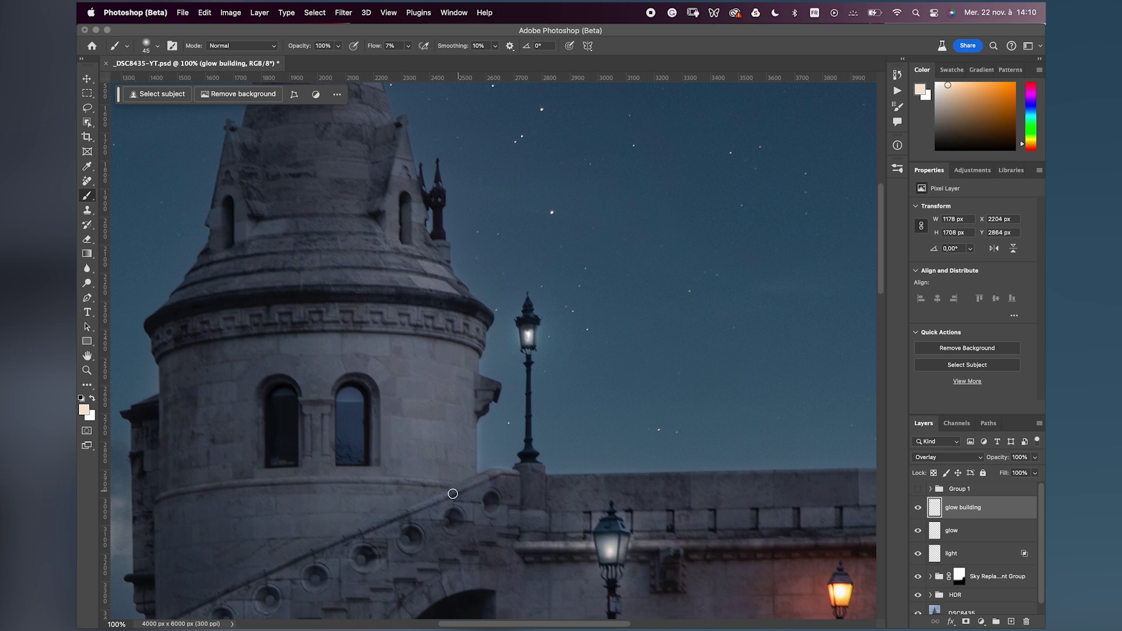
left_click_drag(536, 473, 553, 473)
left_click(538, 470)
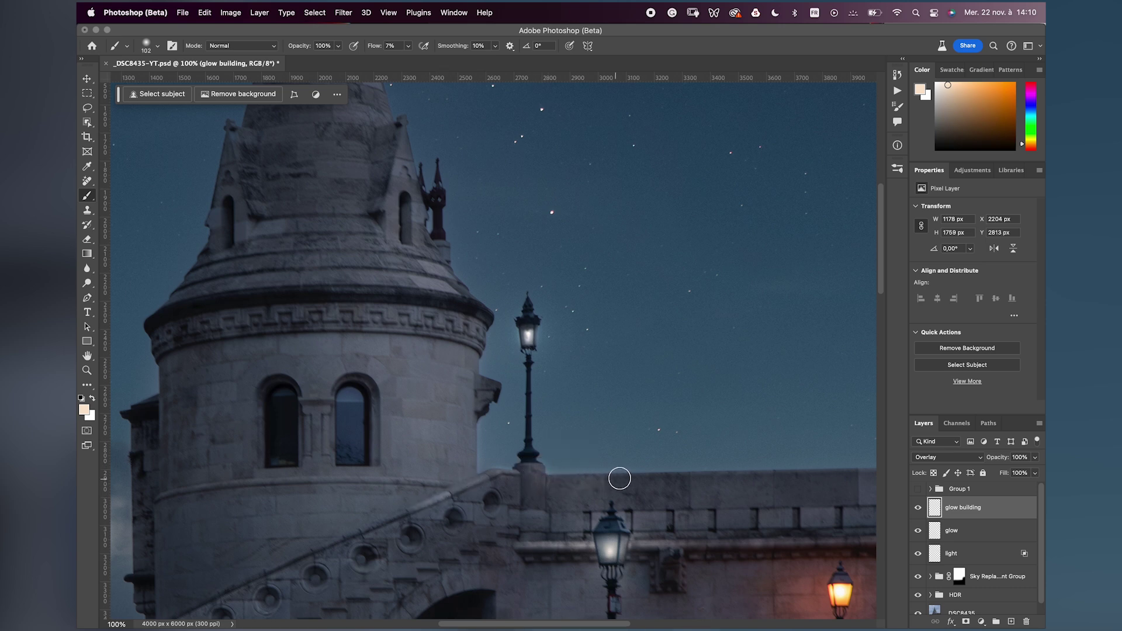
- Brush light onto the tower's cornice and side bracket facing the upper lamp, enlarging the brush from 23 px to 76 px and 183 px
left_click_drag(490, 310, 424, 335)
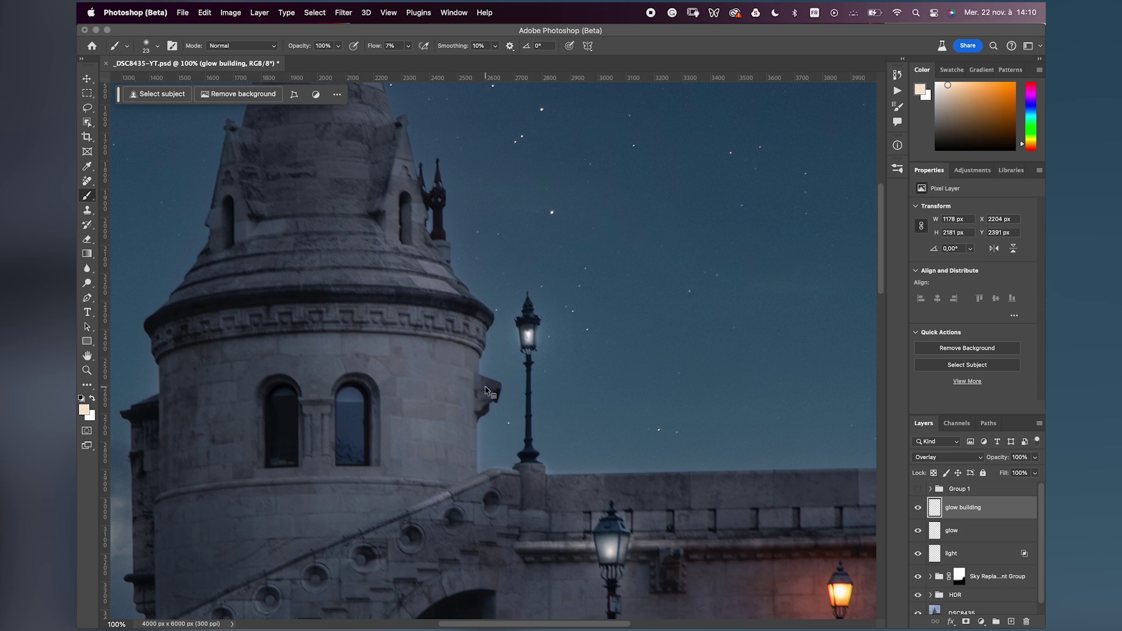
left_click_drag(485, 387, 499, 387)
left_click_drag(471, 312, 465, 314)
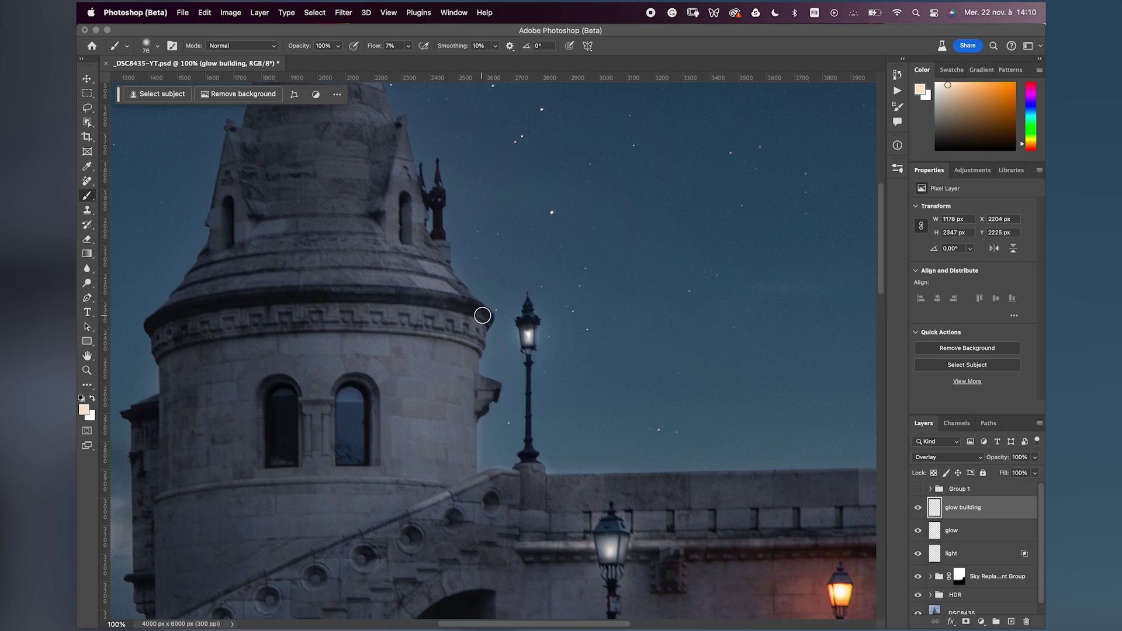
left_click_drag(471, 325, 497, 332)
mouse_move(479, 329)
left_mouse_down()
mouse_move(418, 320)
mouse_move(480, 313)
left_mouse_up()
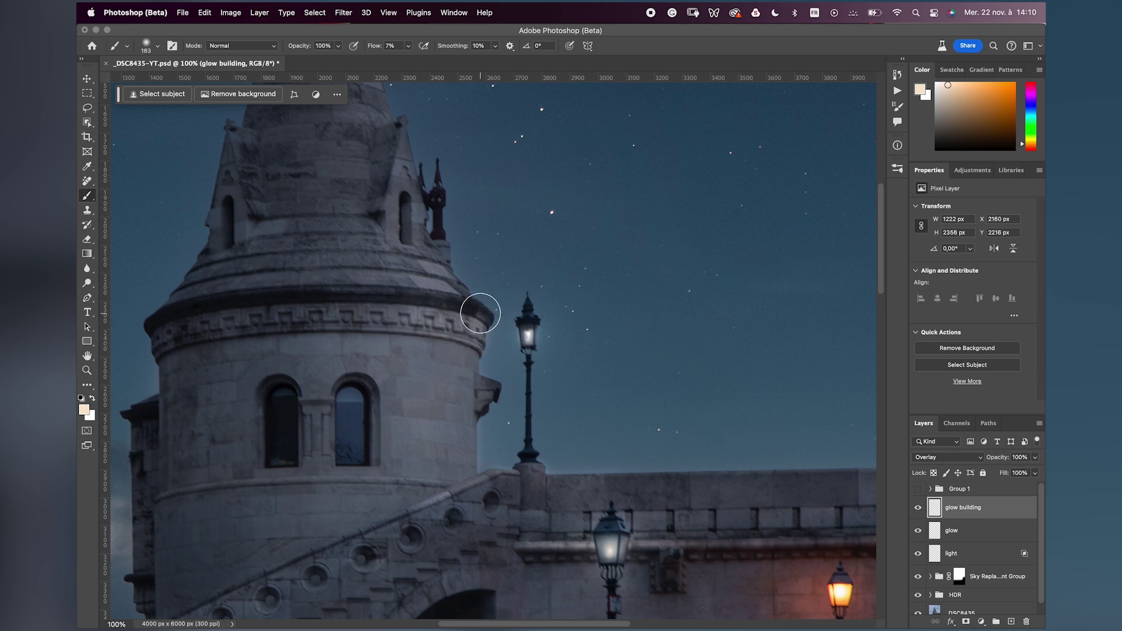
- Brush light onto the tower side and staircase wall near the lower lamp, undoing one stroke and finishing with a 322 px brush
key("space")
left_click_drag(289, 419, 677, 133)
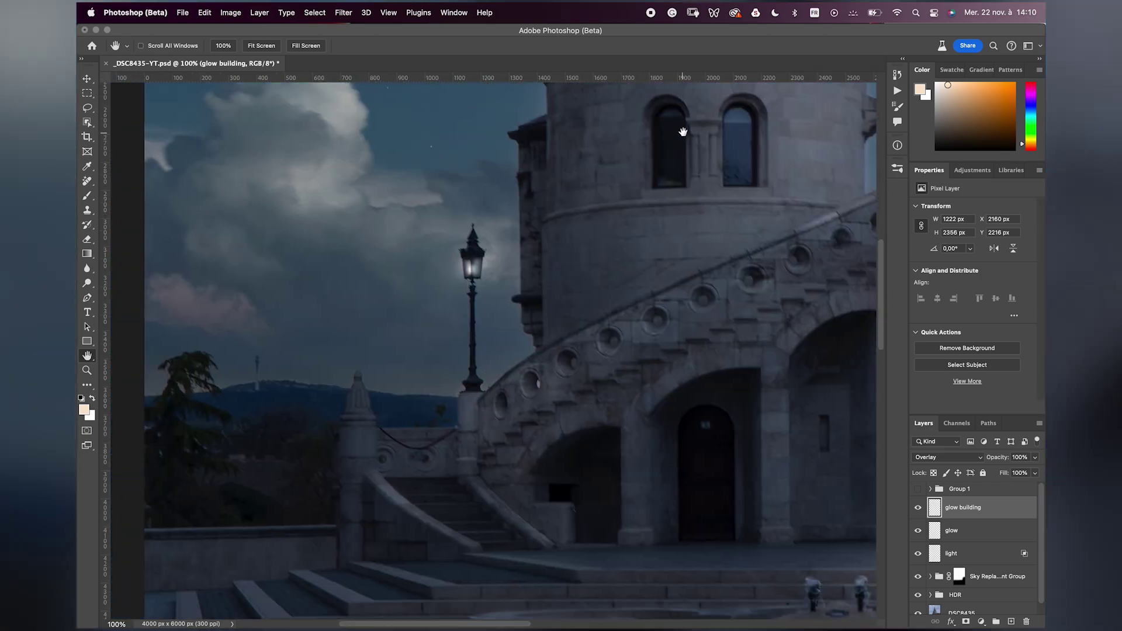
mouse_move(568, 257)
left_mouse_down()
mouse_move(589, 257)
mouse_move(537, 234)
mouse_move(534, 320)
mouse_move(536, 271)
left_mouse_up()
left_click_drag(581, 226, 546, 215)
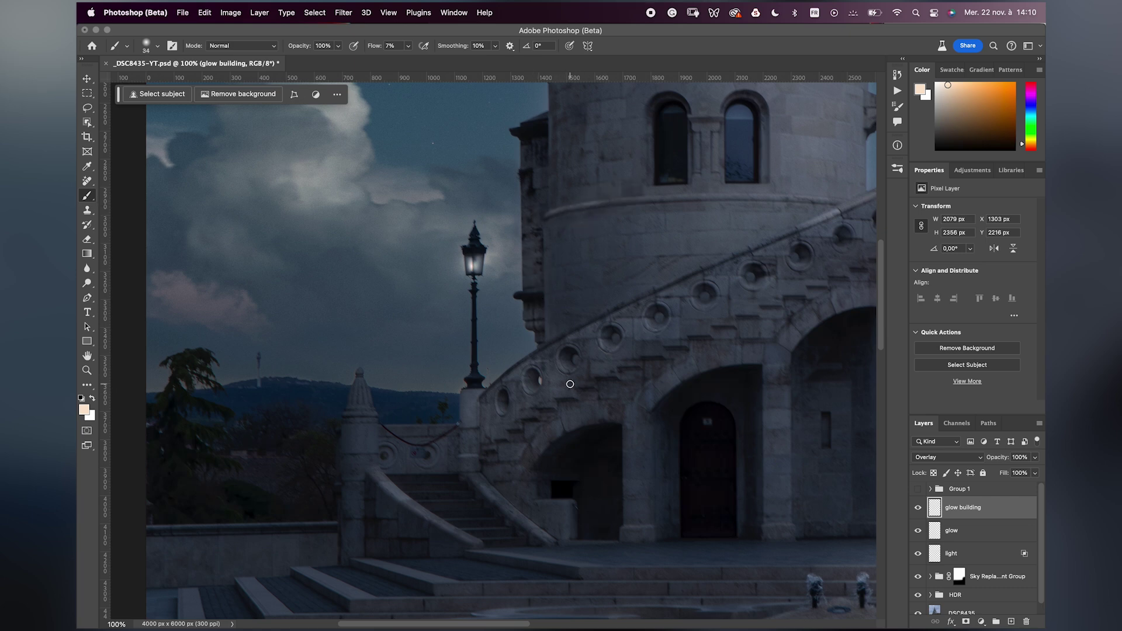
key("super+z")
mouse_move(513, 401)
left_mouse_down()
mouse_move(529, 402)
mouse_move(494, 399)
mouse_move(531, 366)
mouse_move(476, 400)
mouse_move(555, 255)
mouse_move(590, 248)
left_mouse_up()
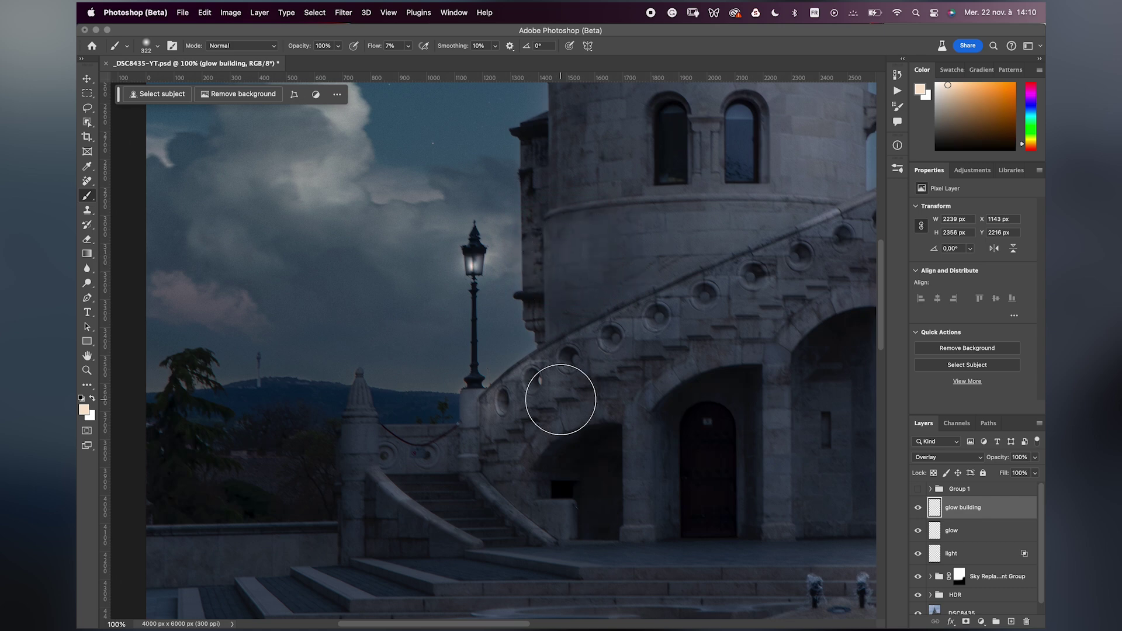
- Compare the whole image with and without the three lighting layers, and group the light and glow layers as "pole light"
key("super+minus")
key("super+minus")
key("super+minus")
key("super+minus")
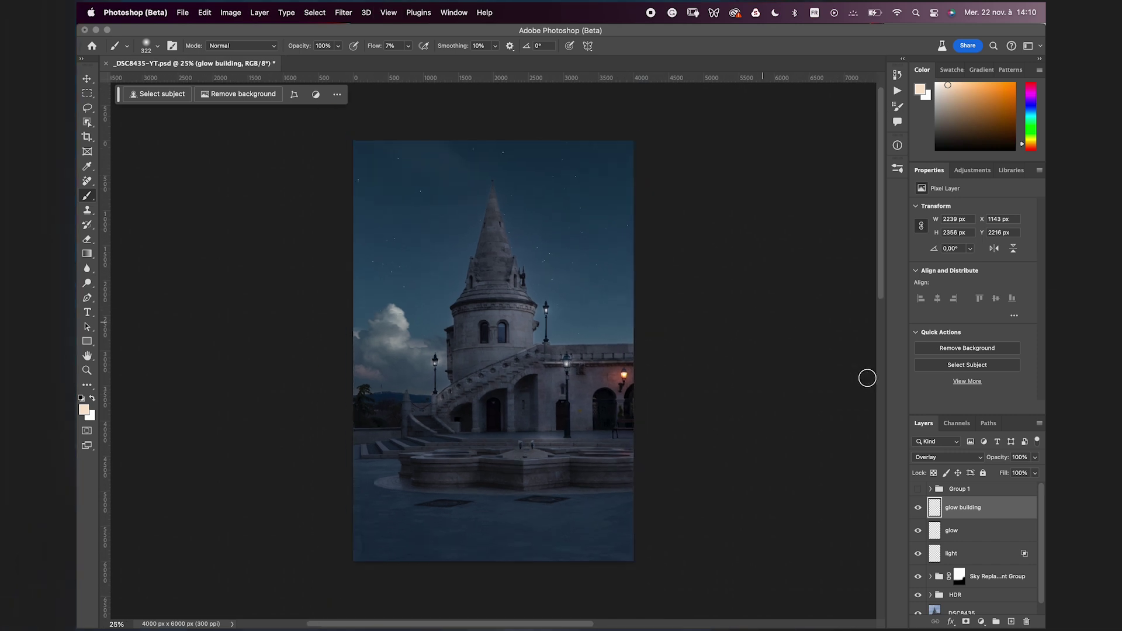
left_click(976, 551, "shift")
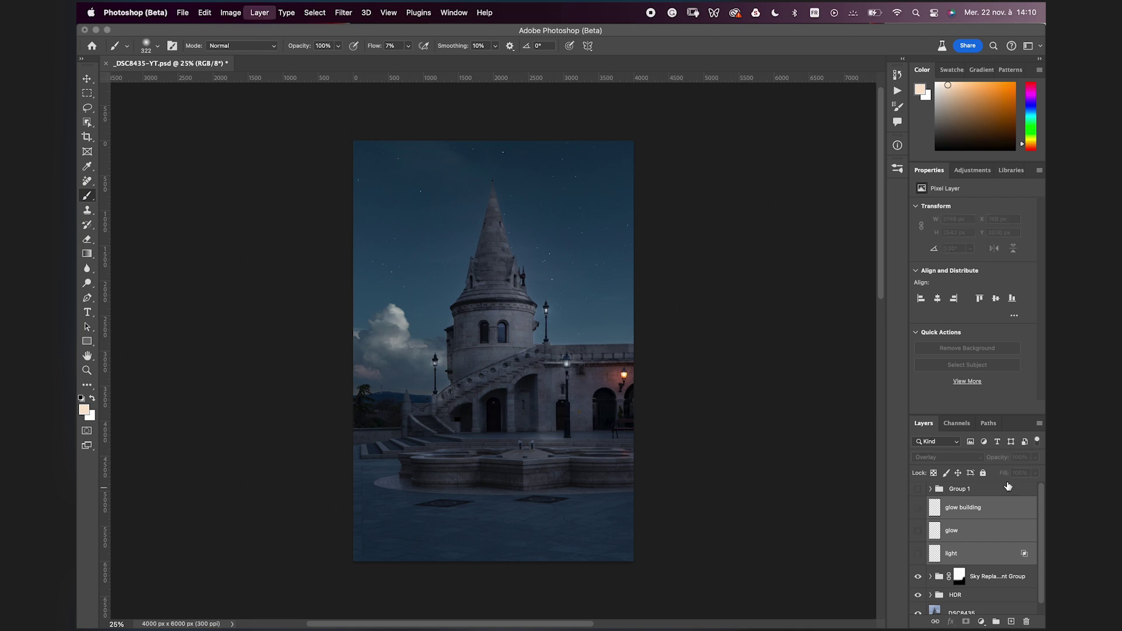
key("ctrl+g")
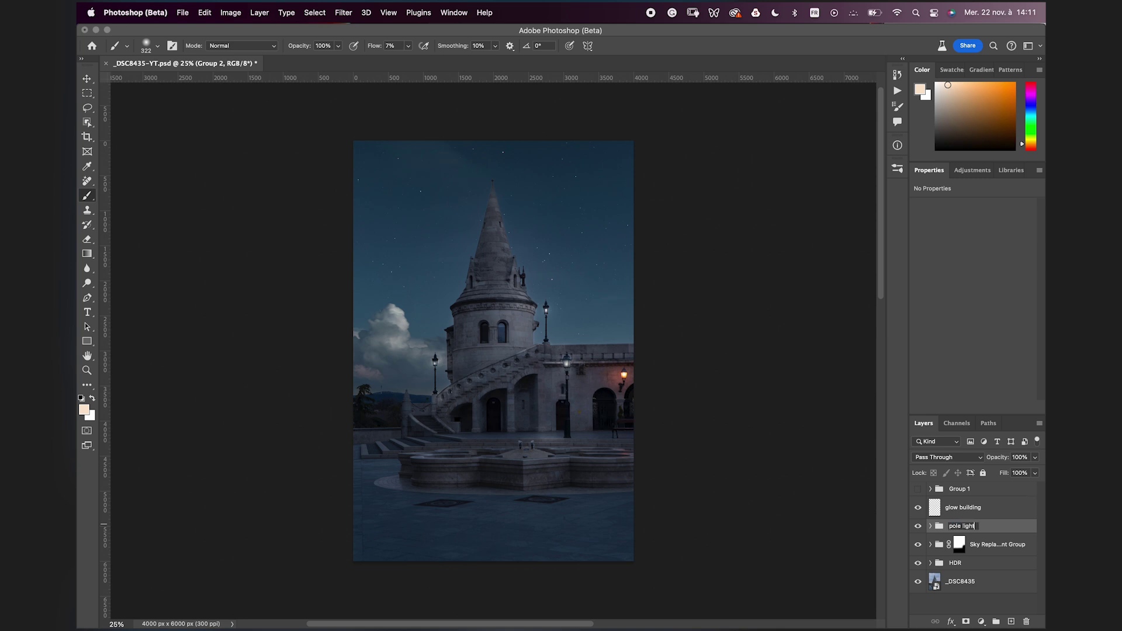
key("Return")
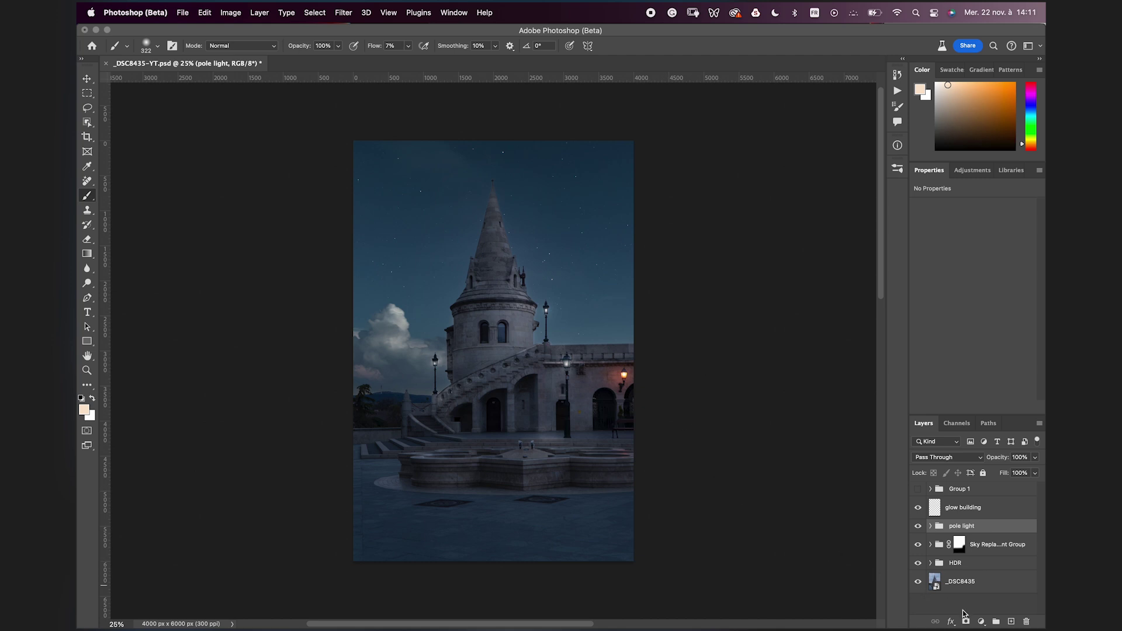
- Add a Solid Color fill layer in pink #f69697 directly above the pole light group
left_click(982, 623)
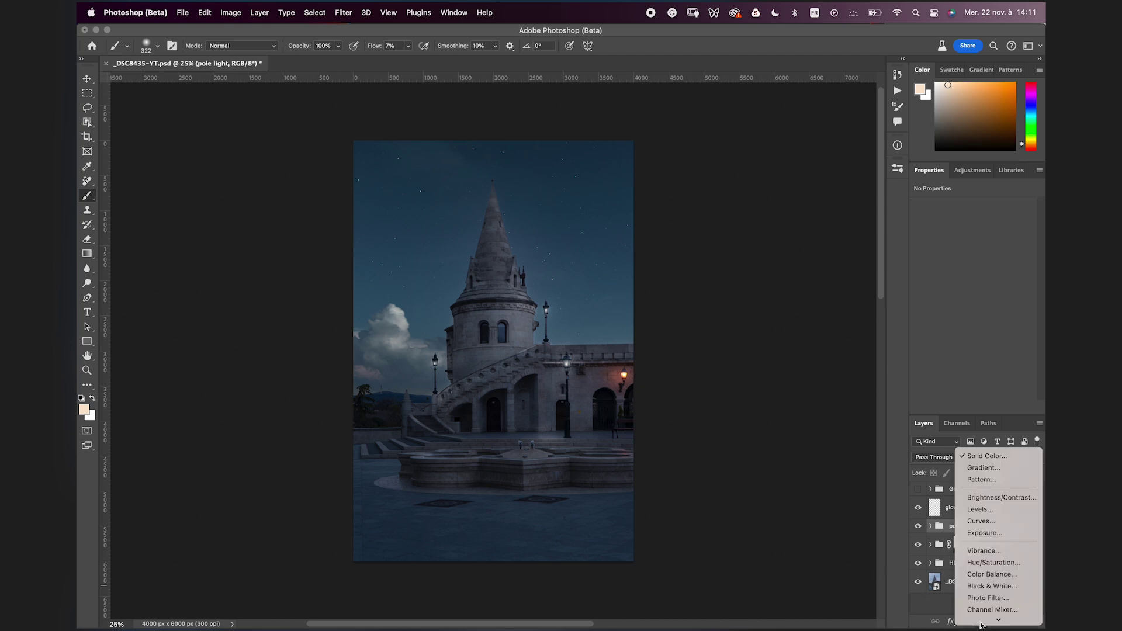
left_click(1012, 457)
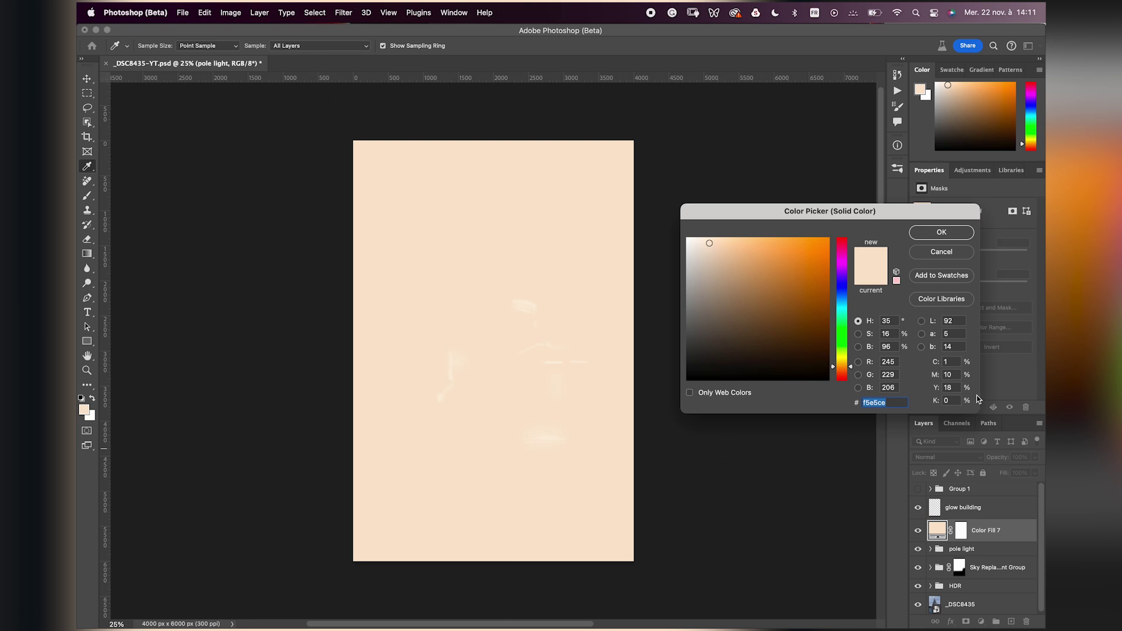
left_click(741, 243)
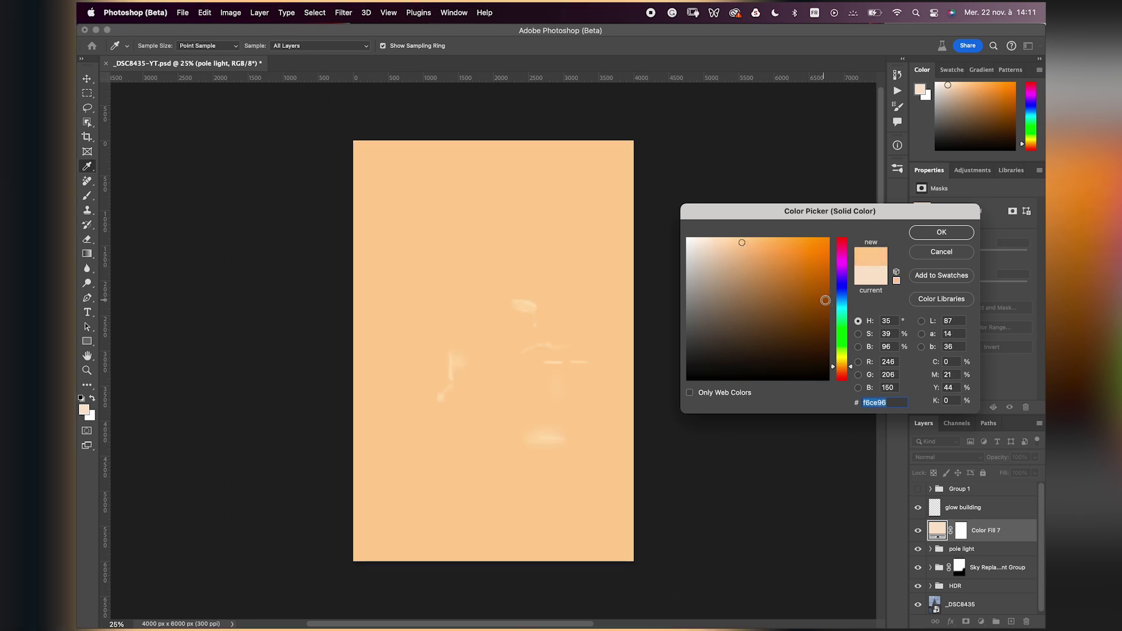
left_click_drag(839, 305, 842, 238)
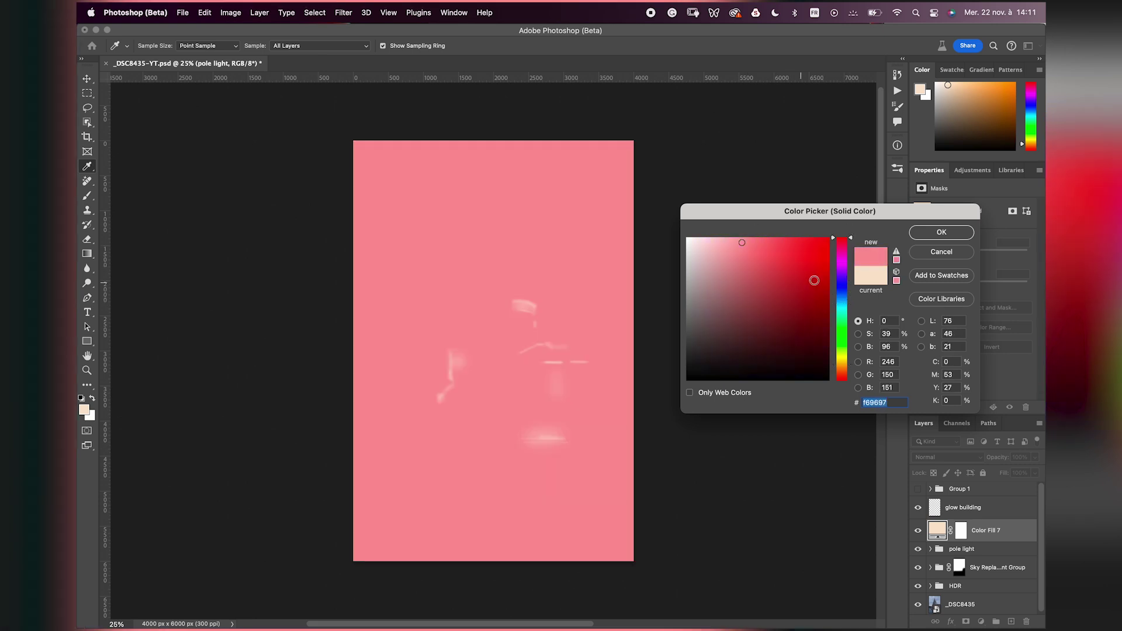
left_click(939, 235)
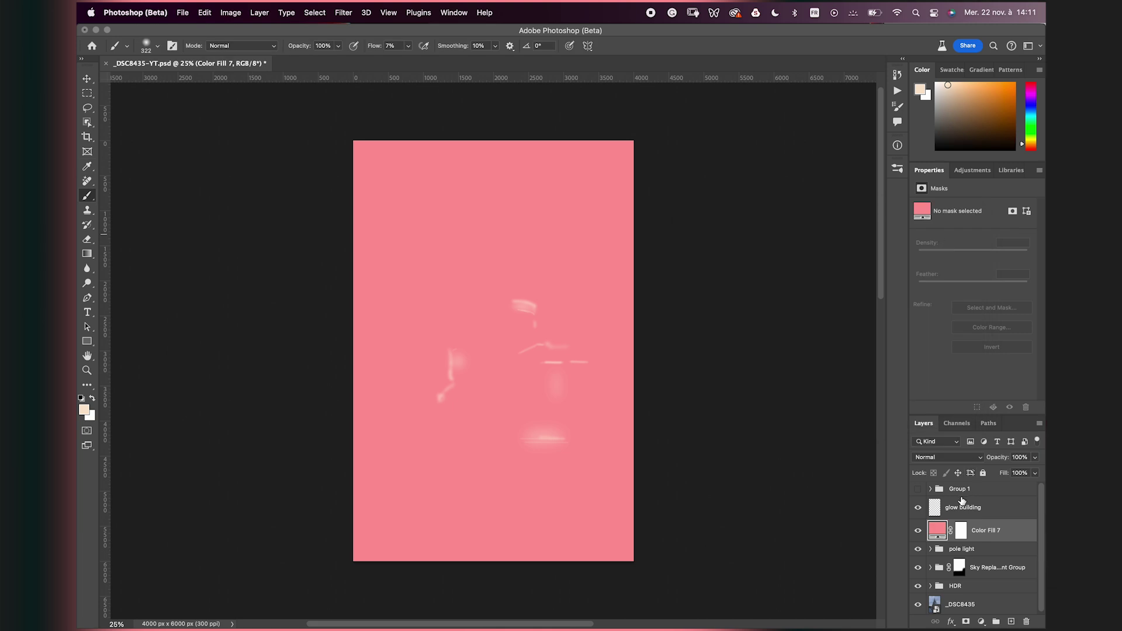
- Clip the pink colour fill layer to the pole light group, releasing and reapplying the clipping mask once
left_click_drag(961, 528, 991, 537)
left_click(991, 539, "alt")
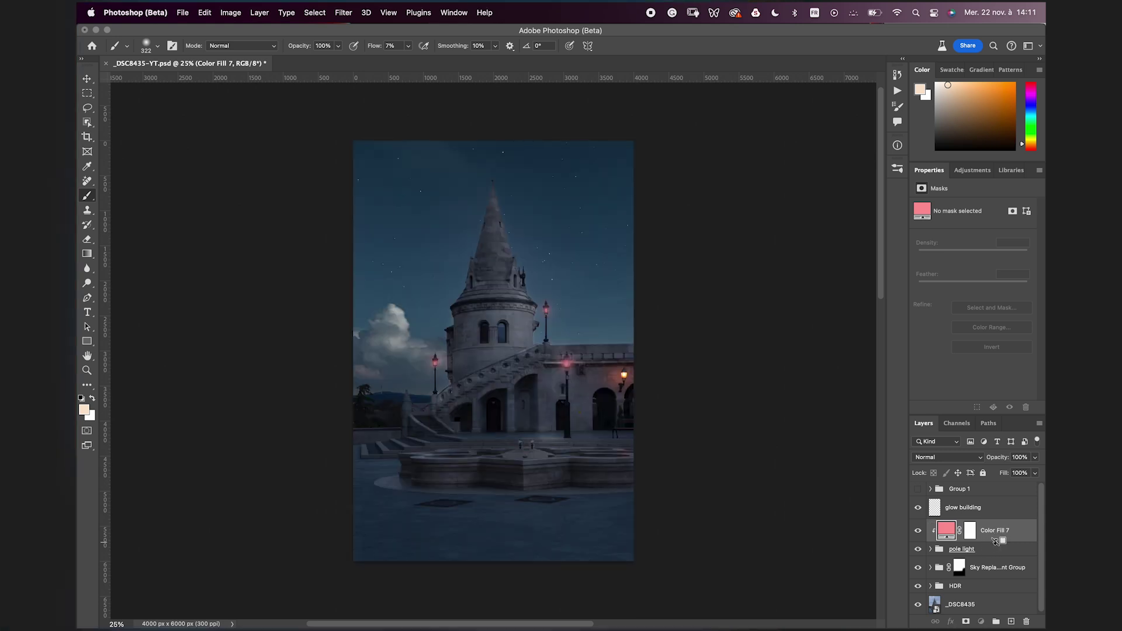
left_click(992, 540, "alt")
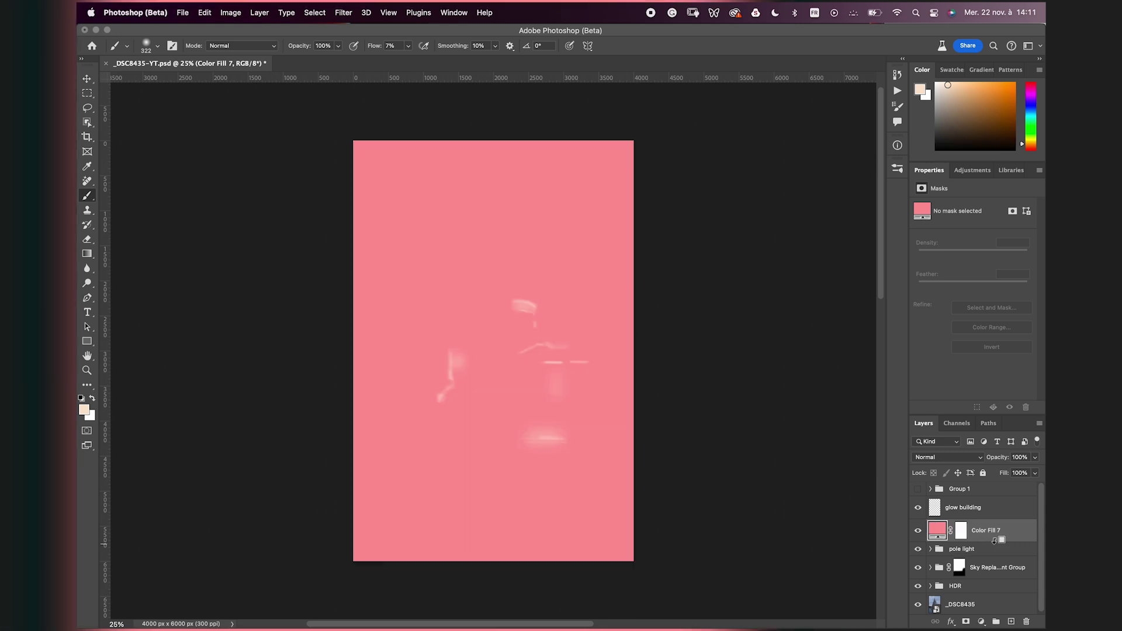
left_click(993, 540, "alt")
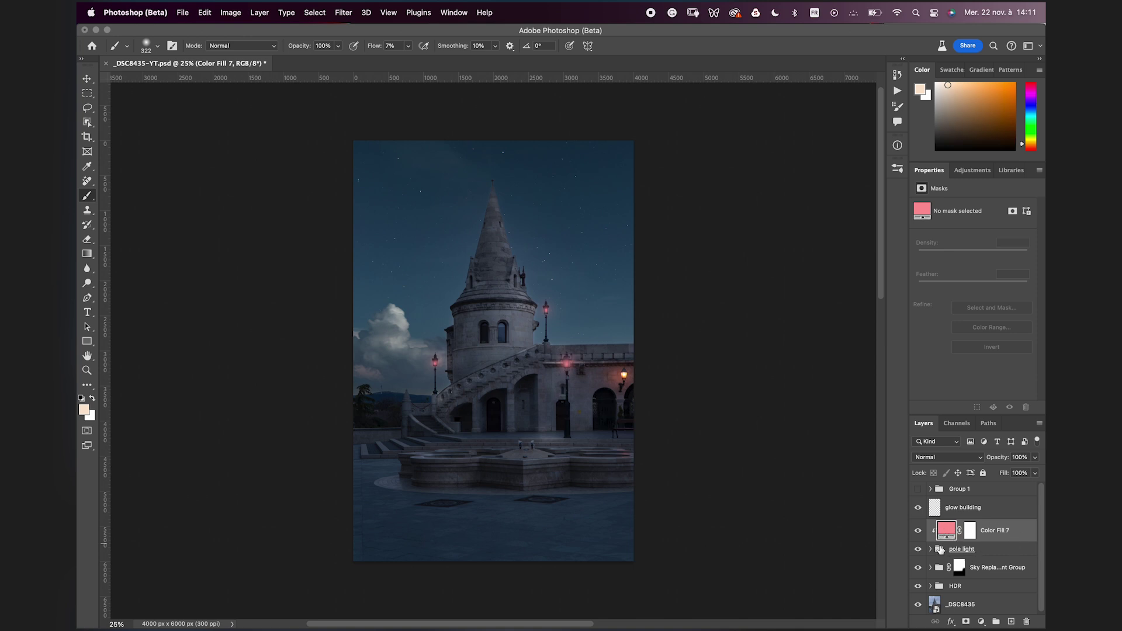
left_click(940, 550)
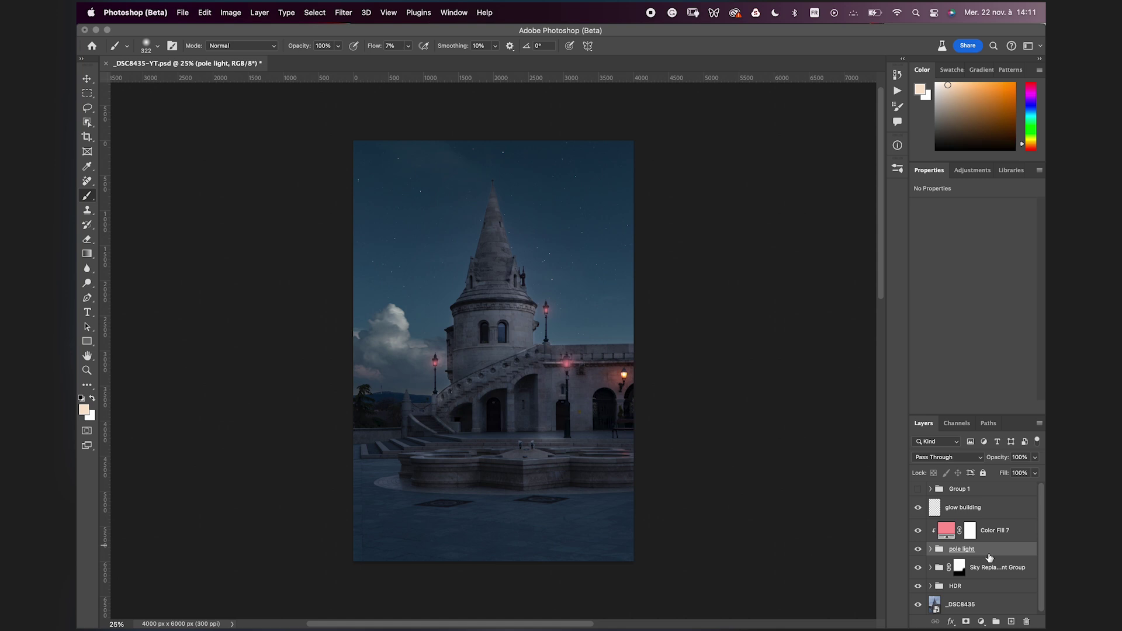
- Recolour the clipped fill layer to warm yellow #fbeba6, sampled from the lit wall lamp in the photo
left_click(948, 532)
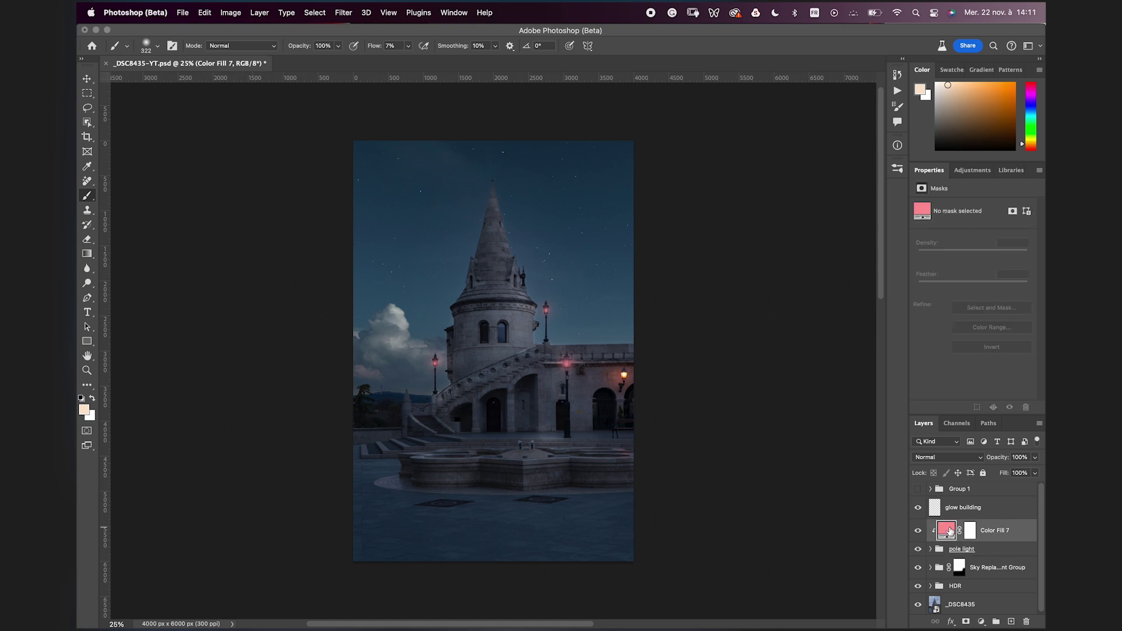
double_click(948, 532)
left_click_drag(763, 270, 733, 265)
left_click_drag(845, 274, 847, 365)
mouse_move(753, 283)
left_mouse_down()
mouse_move(698, 242)
mouse_move(722, 249)
mouse_move(719, 268)
mouse_move(735, 256)
left_mouse_up()
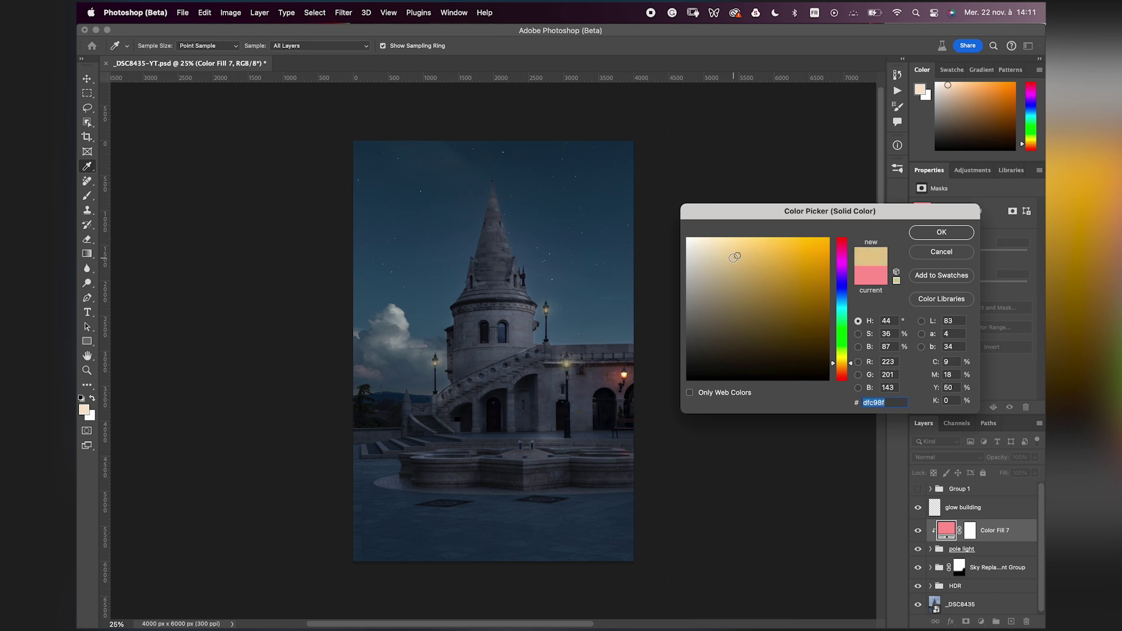
left_click(628, 372)
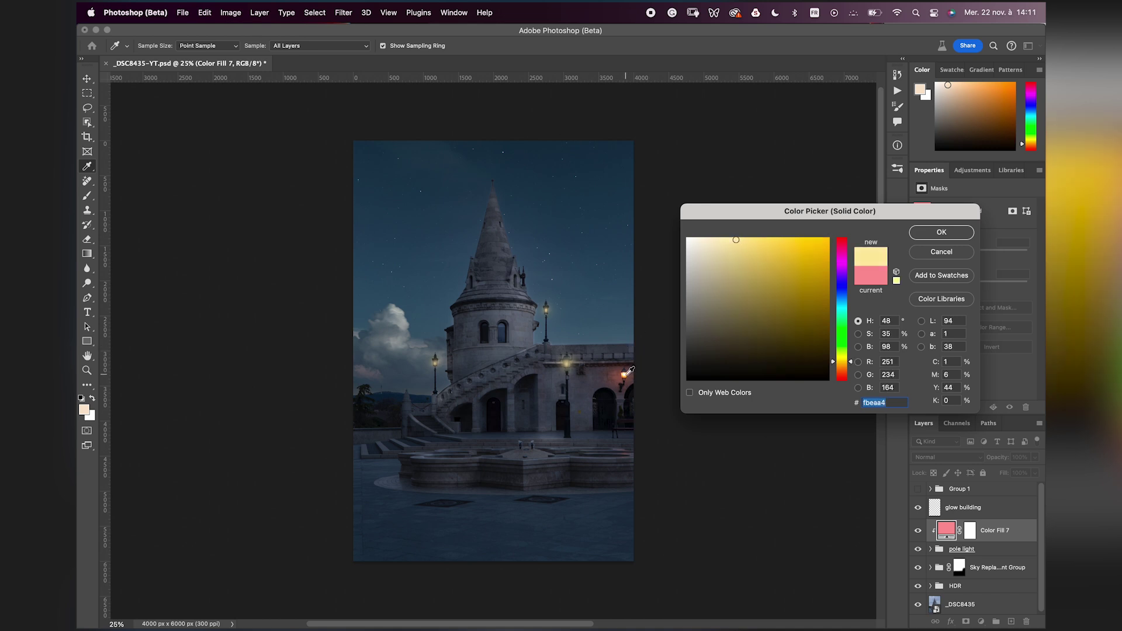
left_click_drag(628, 372, 629, 370)
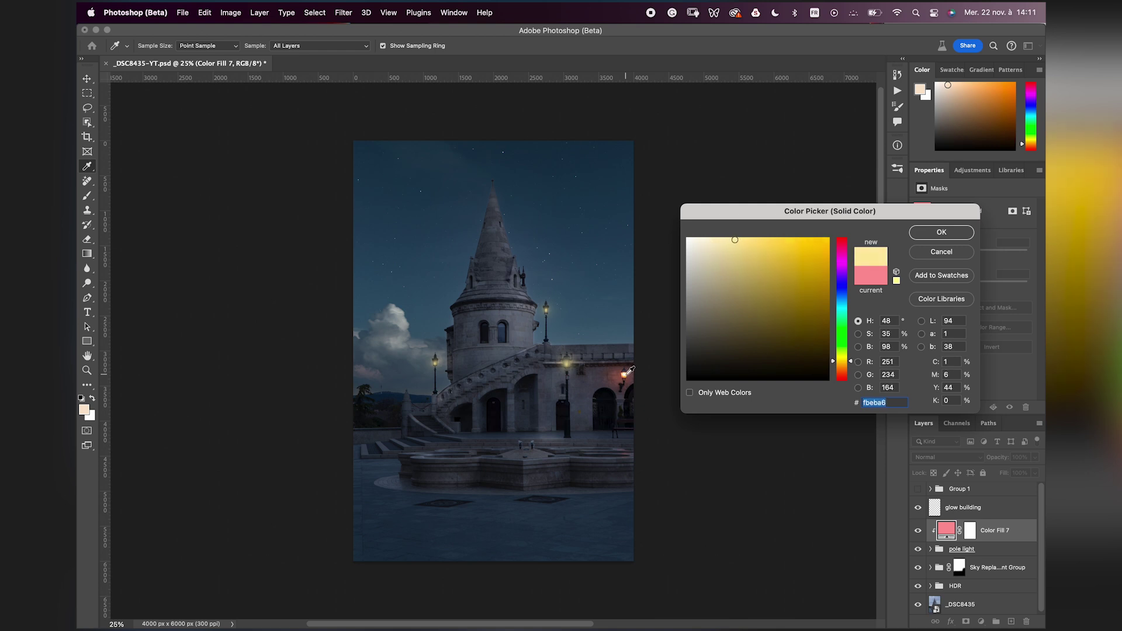
left_click(959, 232)
- Lower the opacity of the clipped yellow fill layer and compare the lamps with and without the tint
left_click(967, 507)
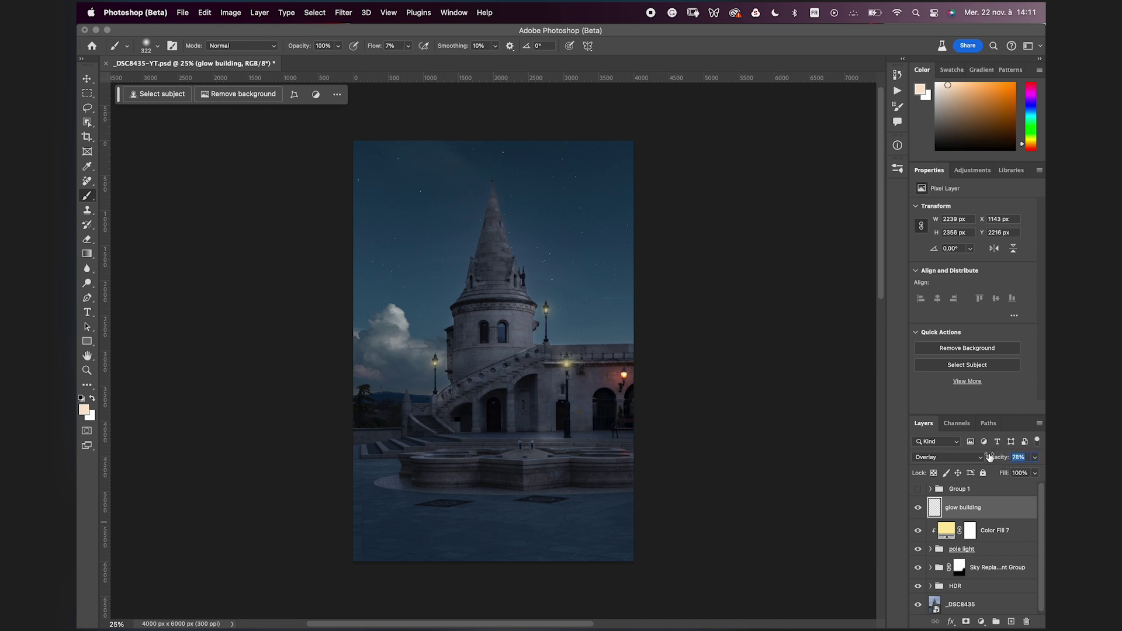
left_click(947, 529)
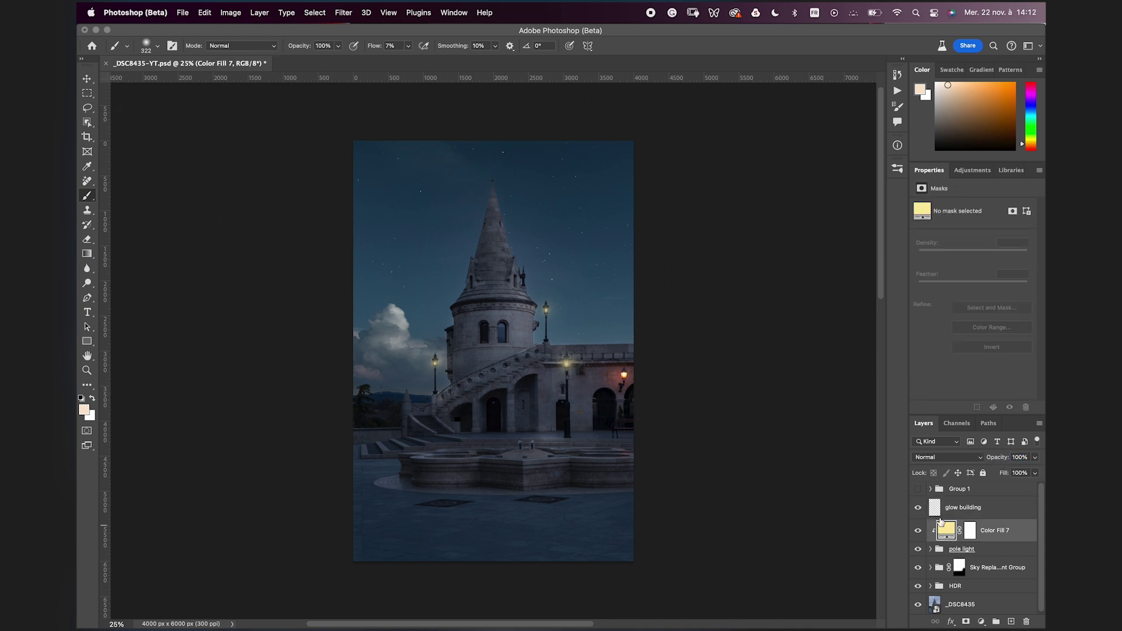
left_click_drag(1001, 457, 951, 448)
left_click(918, 530)
left_click(918, 531)
left_click(918, 532)
- Fine-tune the yellow fill layer's opacity while comparing the lamps with and without it at 66.67% zoom
key("super+plus")
key("super+plus")
key("super+plus")
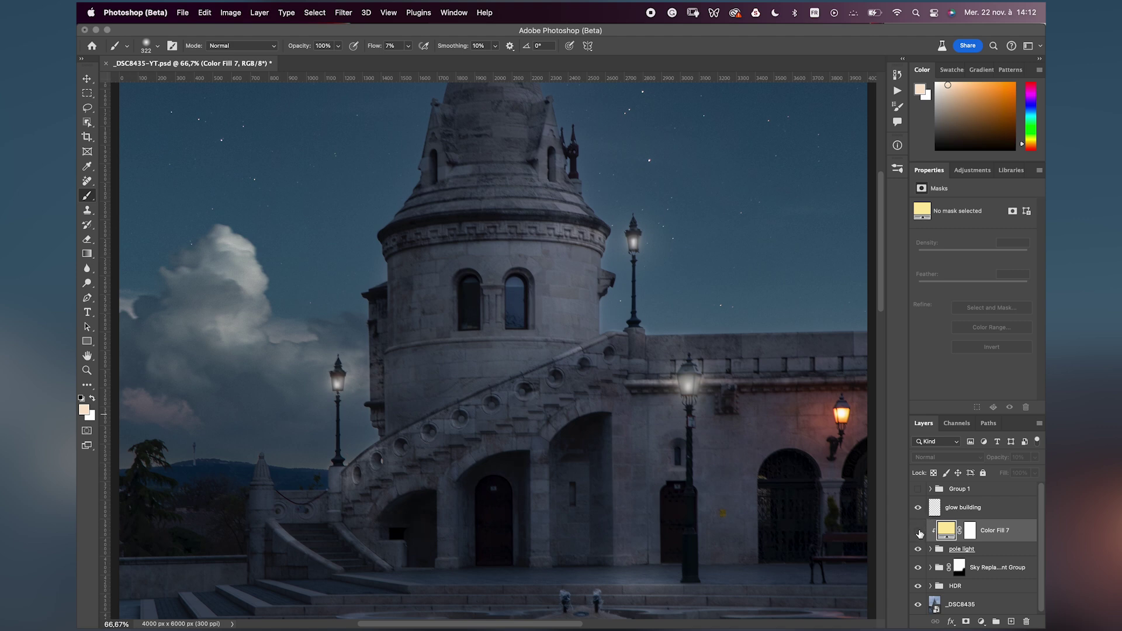
left_click(918, 531)
left_click(917, 530)
left_click(917, 530)
left_click_drag(997, 459, 997, 463)
left_click(918, 531)
left_click(919, 532)
left_click(920, 532)
left_click(918, 531)
- Select the glow building layer, the clipped colour fill and the pole light group together, and fit the whole image in view
left_click(1003, 510)
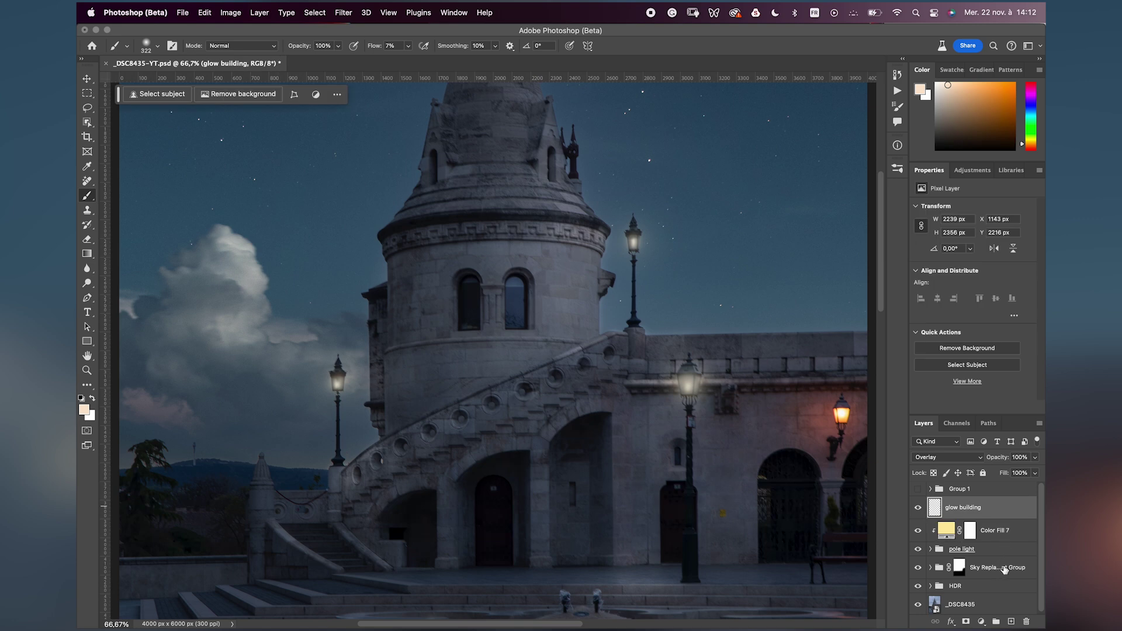
left_click(999, 554, "shift")
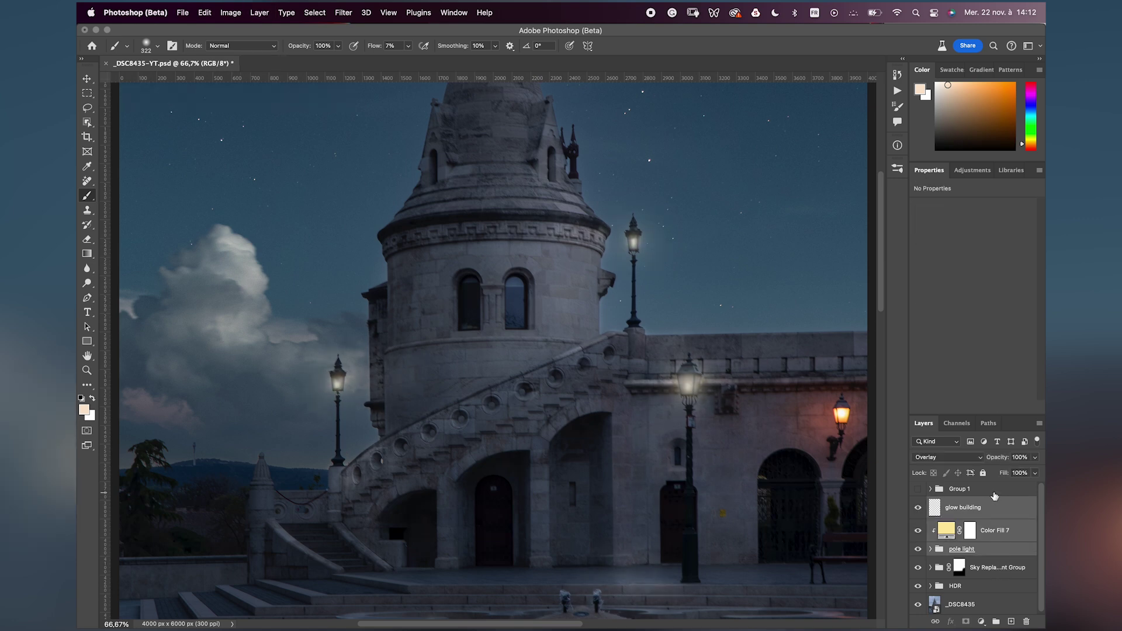
key("super+0")
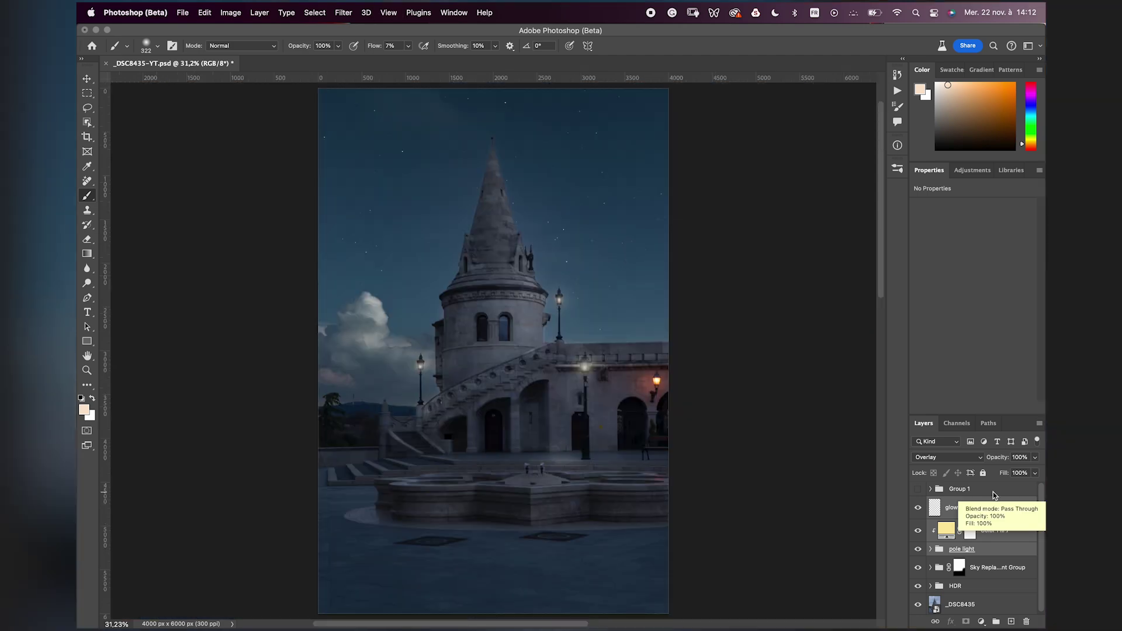